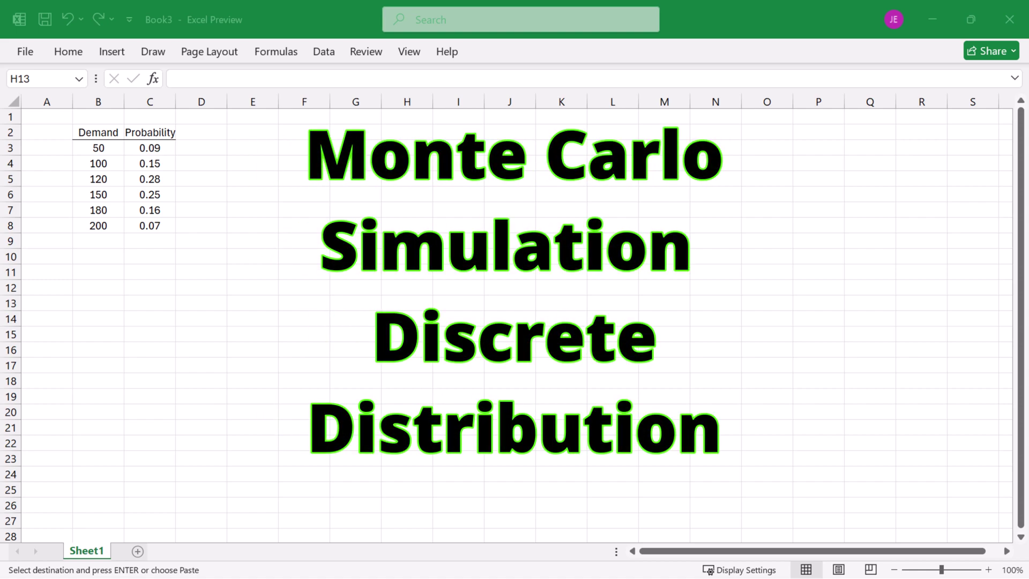
# Step: Insert a blank column before the demand table via the column A context menu
pyautogui.rightClick(45, 101)
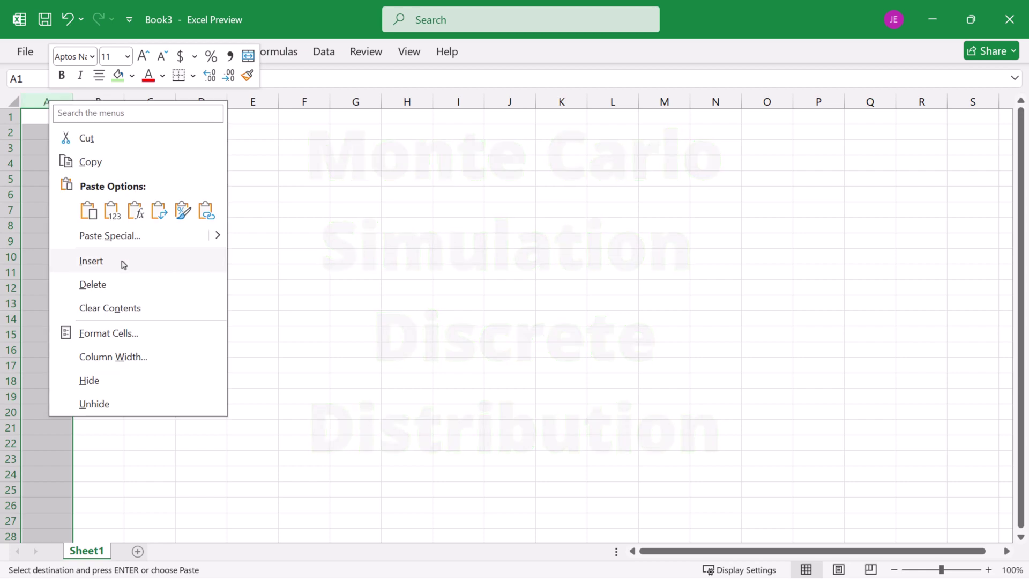
pyautogui.click(122, 264)
pyautogui.write('Ran')
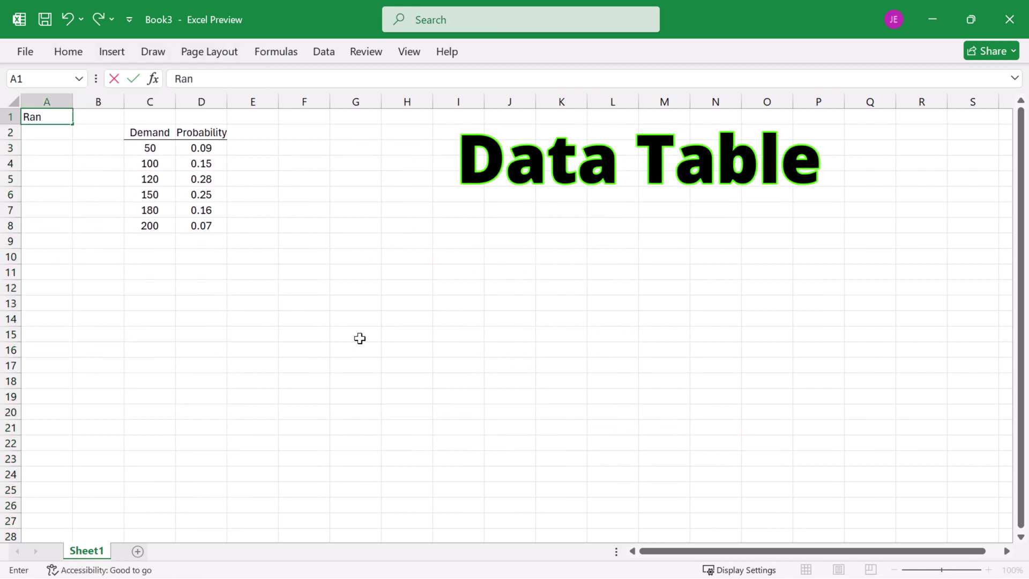
pyautogui.write('dom Number Inter')
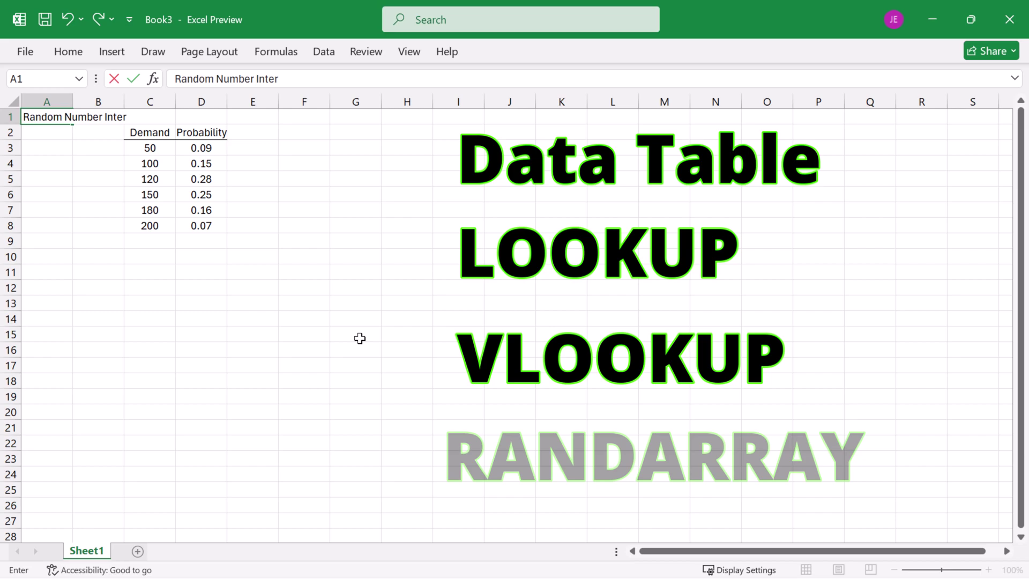
pyautogui.write('val')
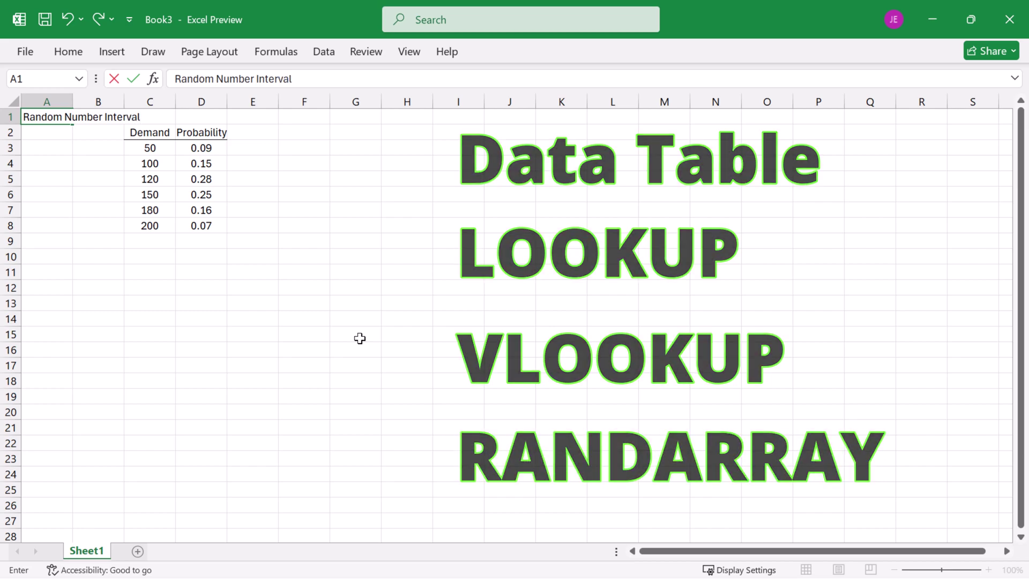
# Step: Add Lower Limit and Upper Limit headings in A2:B2 and widen the columns to fit
pyautogui.press('Return')
pyautogui.write('Lower Limit')
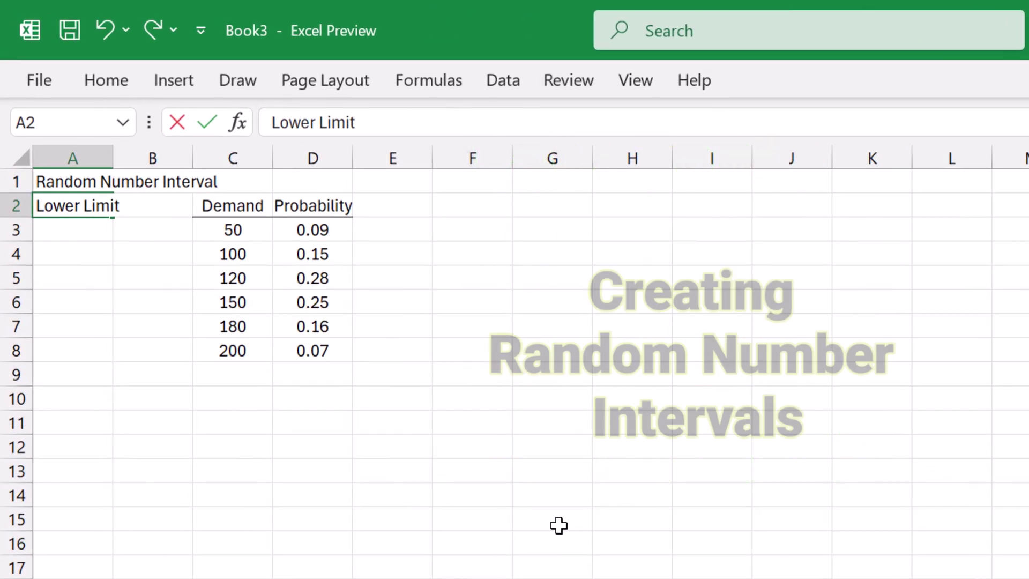
pyautogui.press('Tab')
pyautogui.write('Upper L')
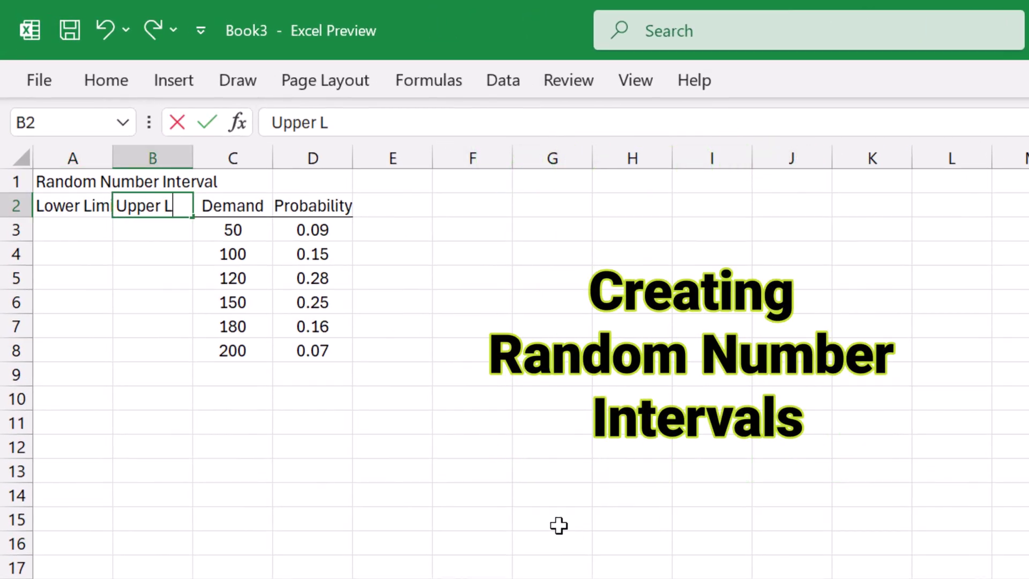
pyautogui.write('imit')
pyautogui.press('Return')
pyautogui.moveTo(218, 158); pyautogui.dragTo(237, 163)
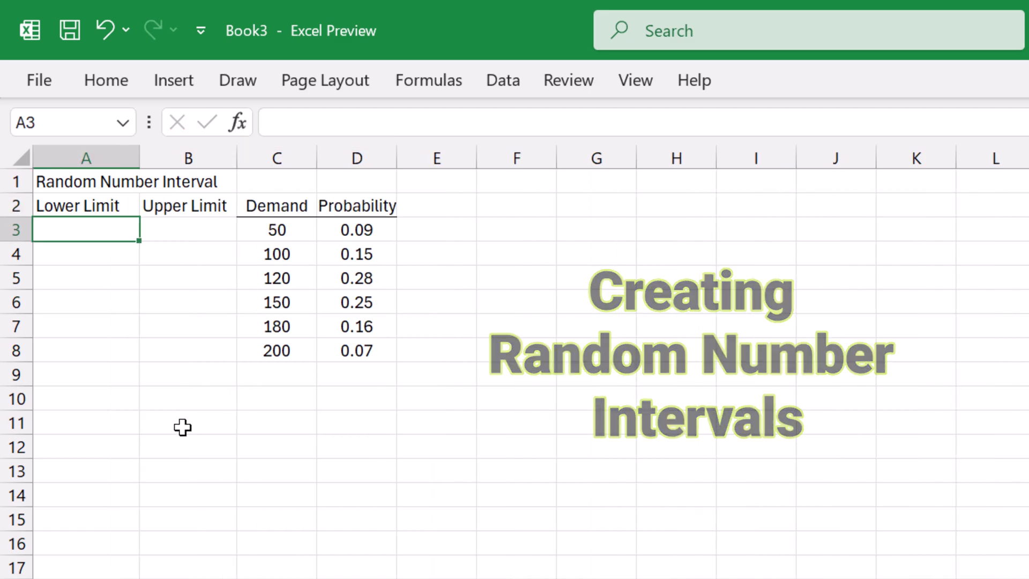
pyautogui.write('0')
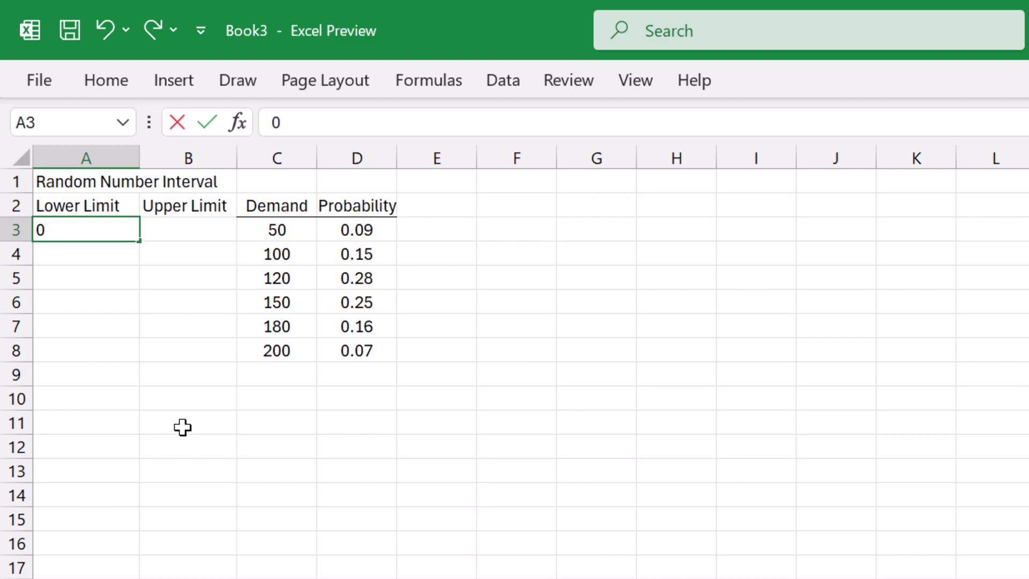
# Step: Enter 0 and =D3 in row 3, then =B3 and =A4+D4 in row 4 as cumulative limits
pyautogui.press('Tab')
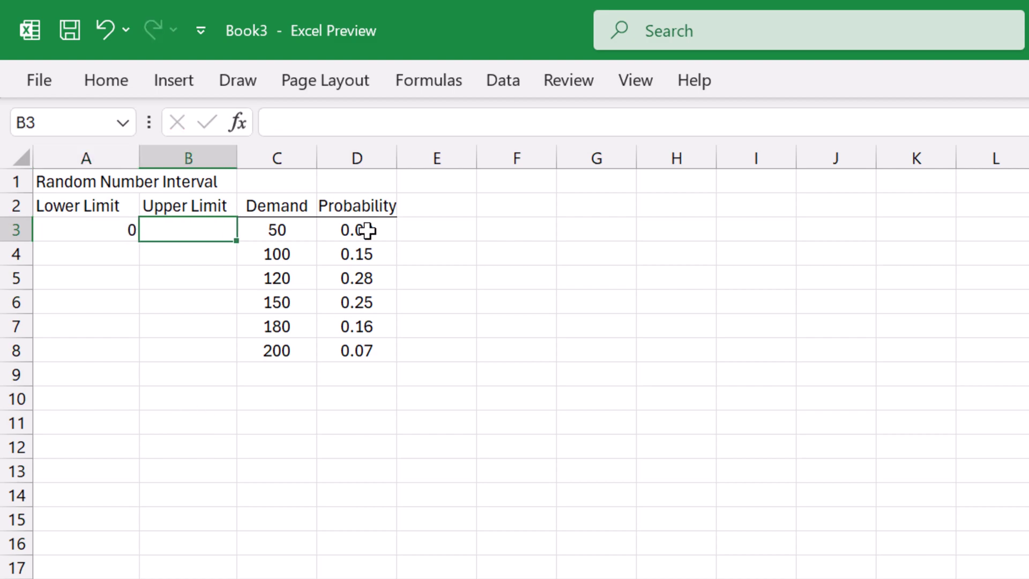
pyautogui.write('=')
pyautogui.click(351, 230)
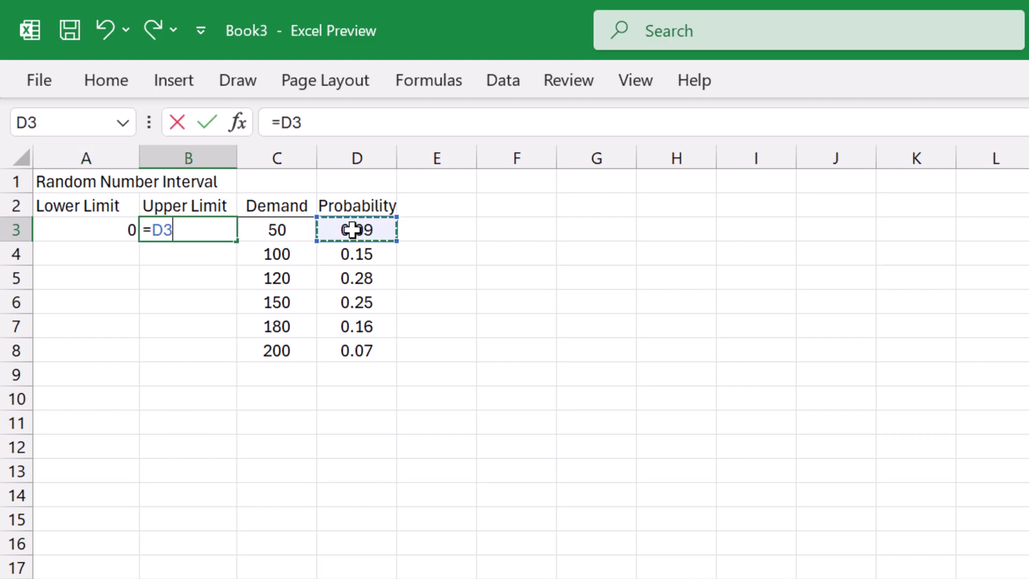
pyautogui.press('Return')
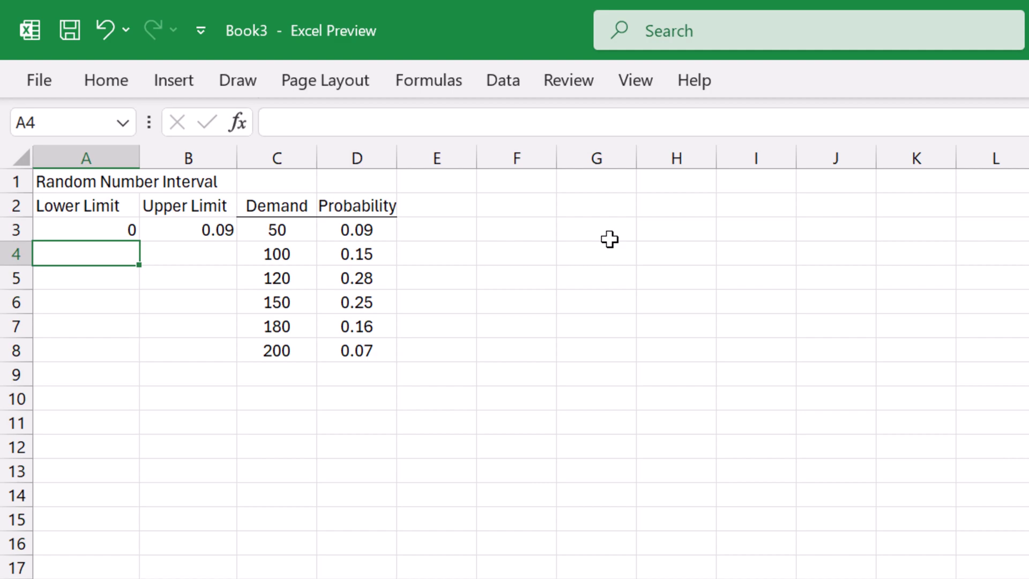
pyautogui.write('=')
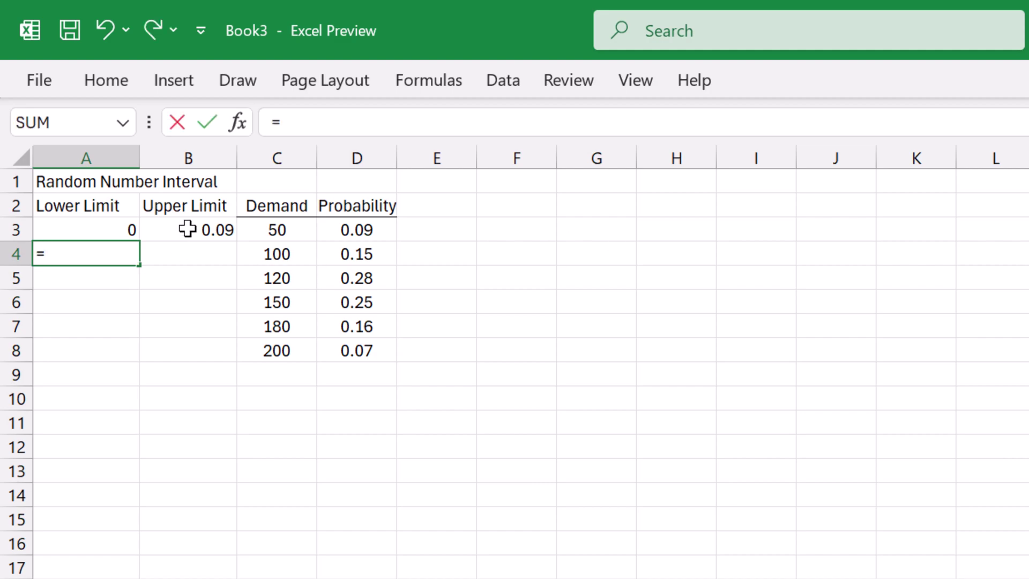
pyautogui.click(187, 228)
pyautogui.press('Tab')
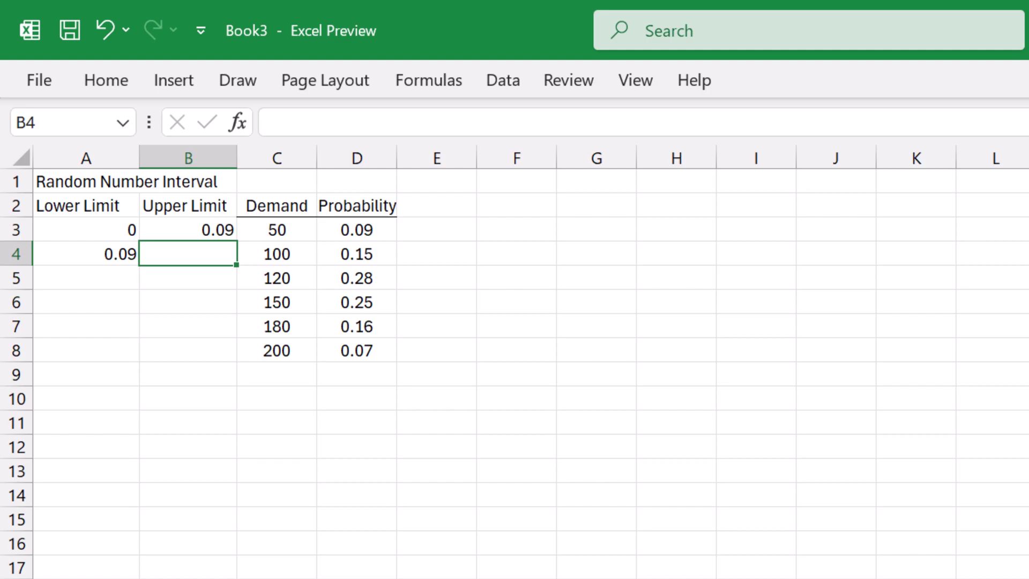
pyautogui.write('=')
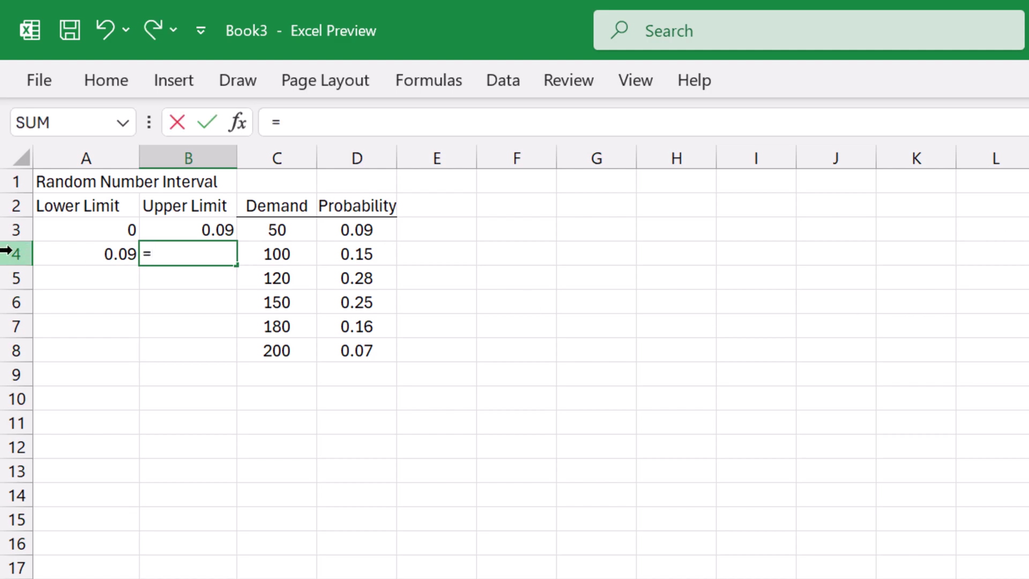
pyautogui.click(88, 253)
pyautogui.write('+')
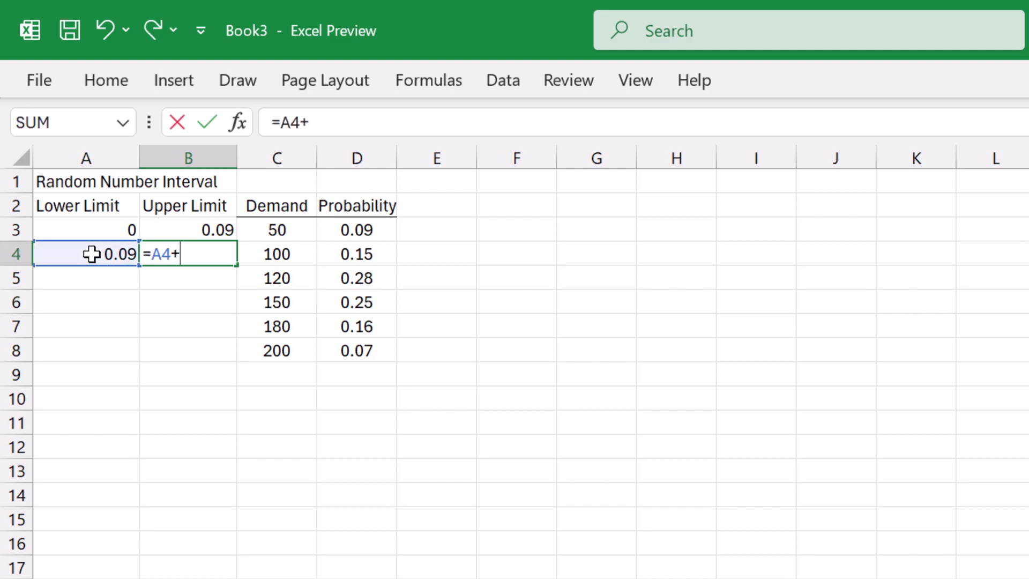
pyautogui.click(359, 256)
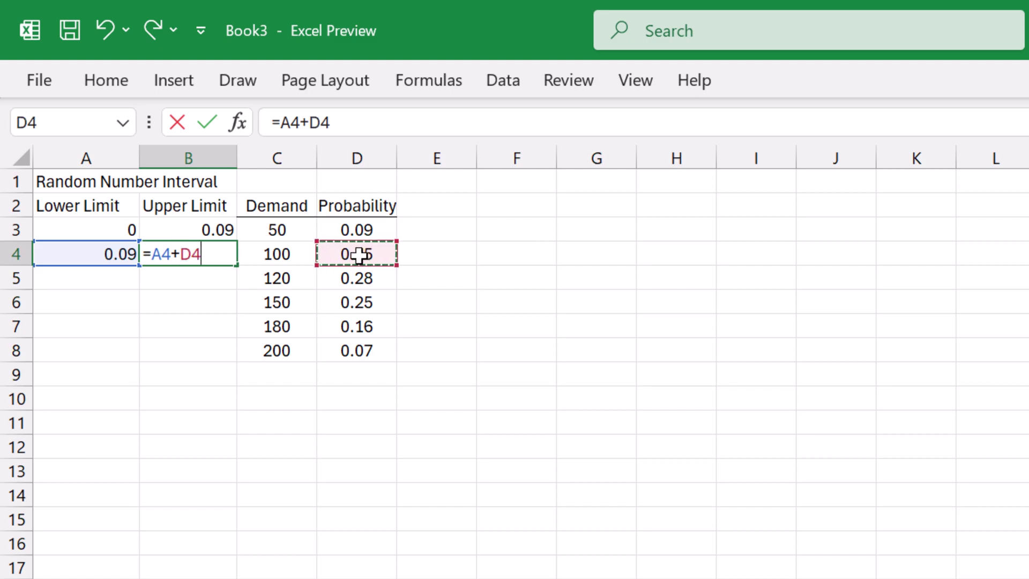
pyautogui.press('Return')
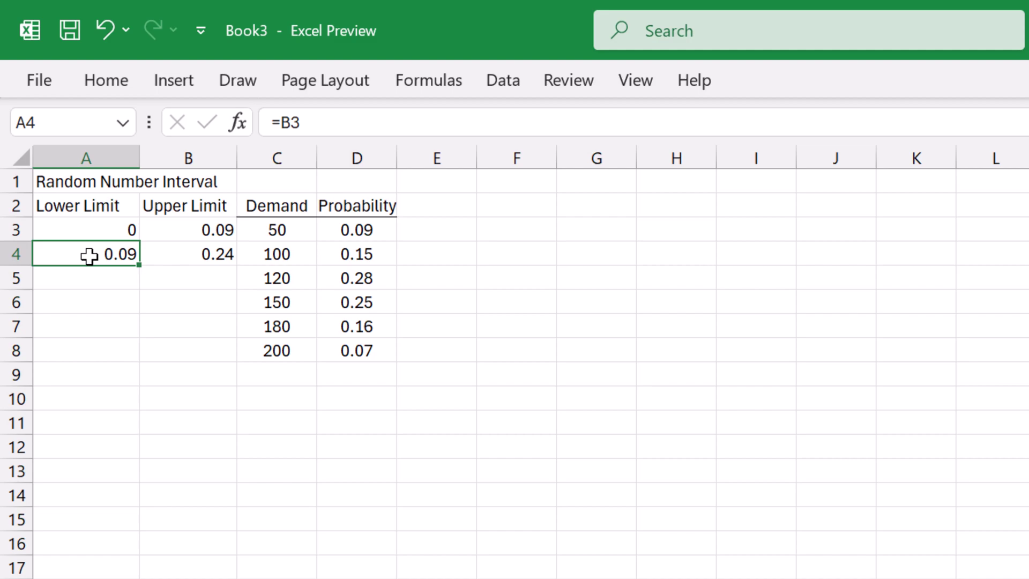
# Step: Fill the interval formulas down to row 8 and select all limits A3:B8
pyautogui.moveTo(83, 254)
pyautogui.mouseDown()
pyautogui.moveTo(214, 256)
pyautogui.moveTo(239, 362)
pyautogui.mouseUp()
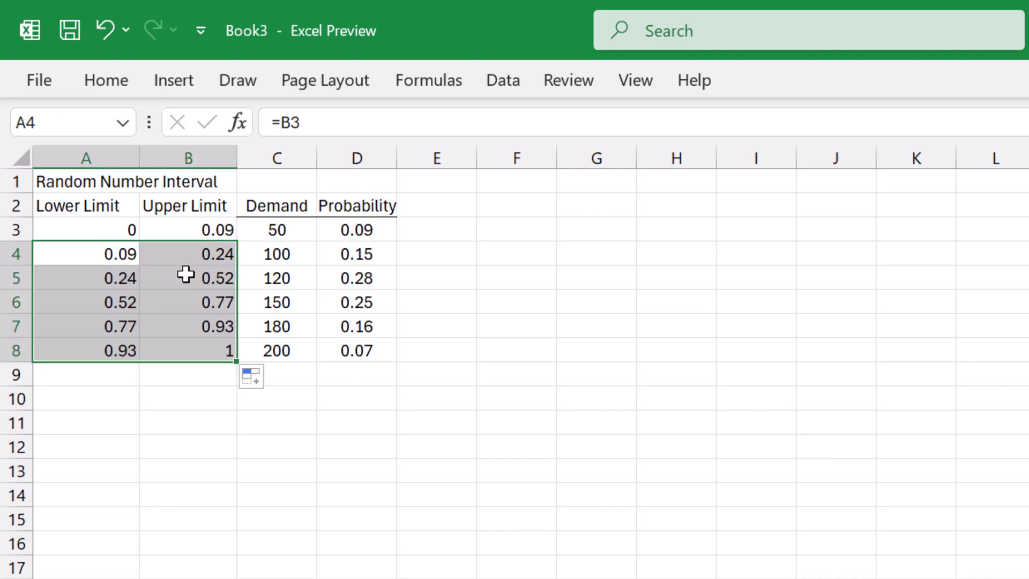
pyautogui.moveTo(206, 228); pyautogui.dragTo(122, 349)
# Step: Shade the interval limits A3:B8 with a yellow fill
pyautogui.rightClick(123, 349)
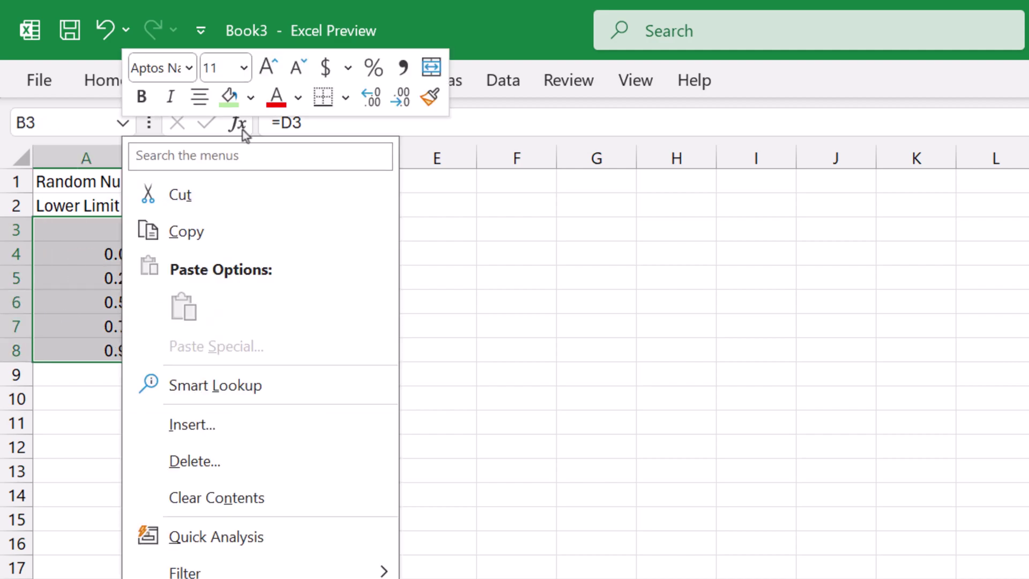
pyautogui.click(254, 98)
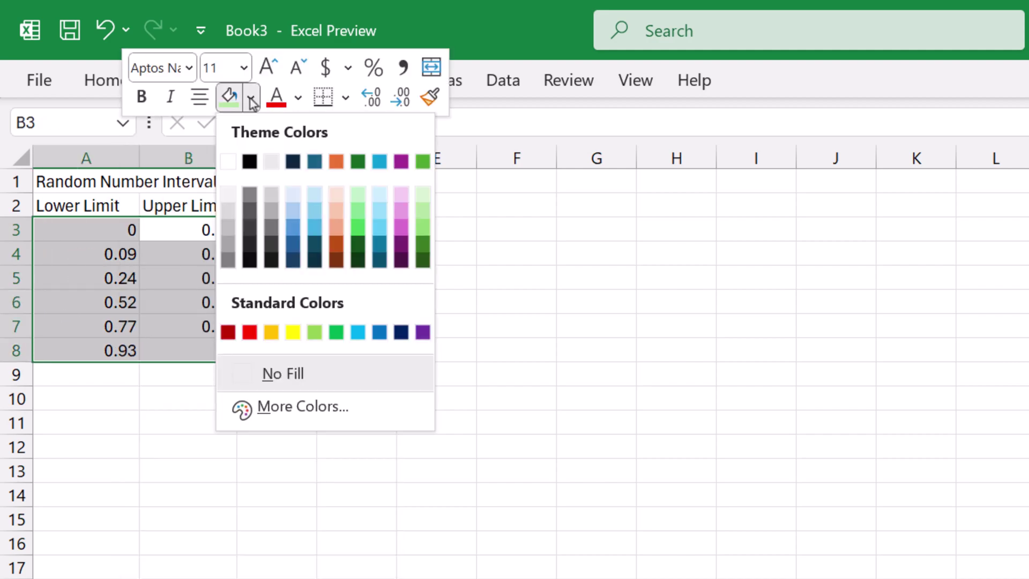
pyautogui.click(296, 334)
# Step: Make the Demand column C2:C8 bold and move to G1 for a new heading
pyautogui.moveTo(278, 206); pyautogui.dragTo(277, 351)
pyautogui.hotkey('ctrl', 'b')
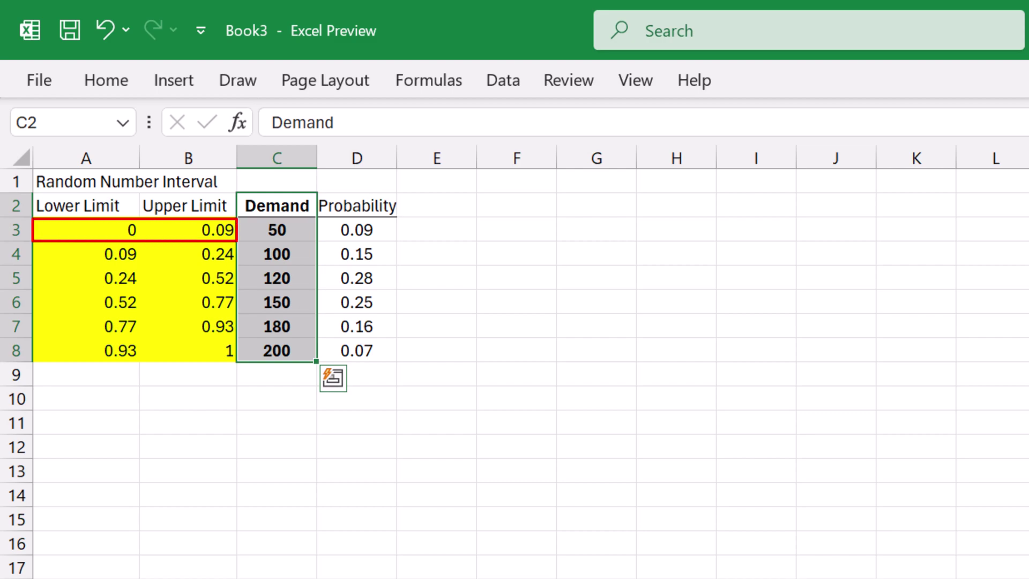
pyautogui.click(619, 185)
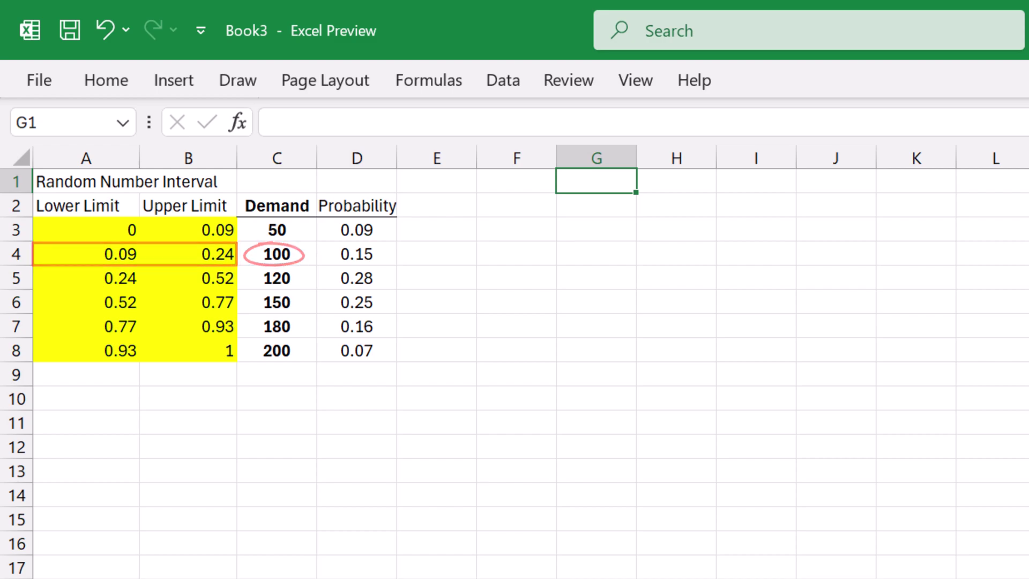
pyautogui.write('RN')
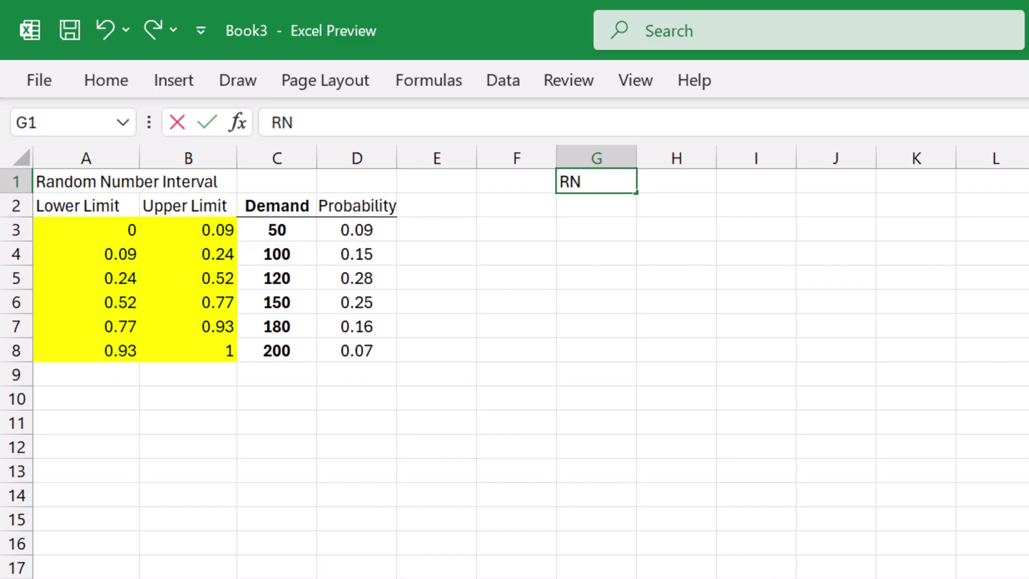
# Step: Add the RN heading in G1 and Simulated Demand heading in J1
pyautogui.click(820, 189)
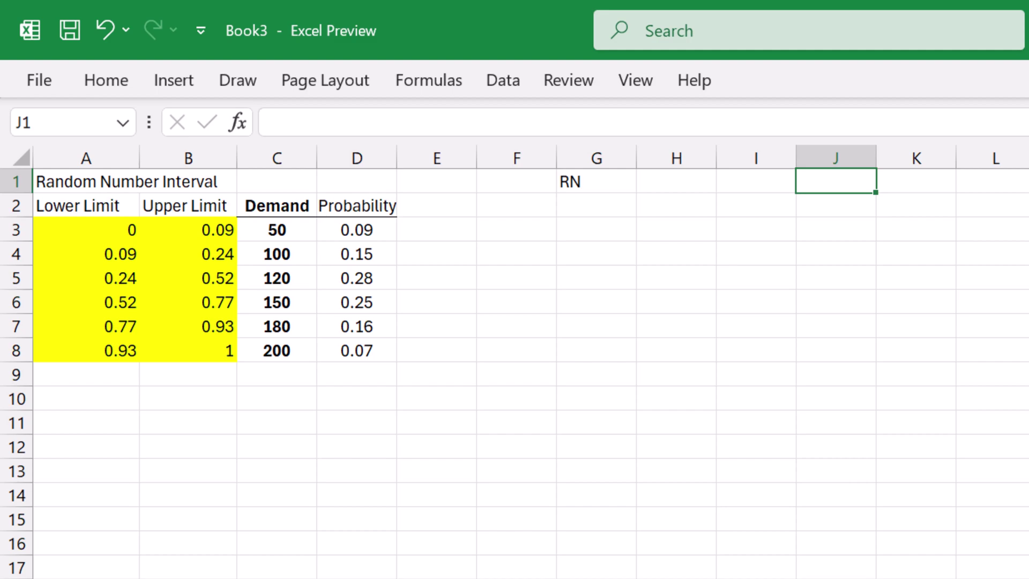
pyautogui.write('Simulated')
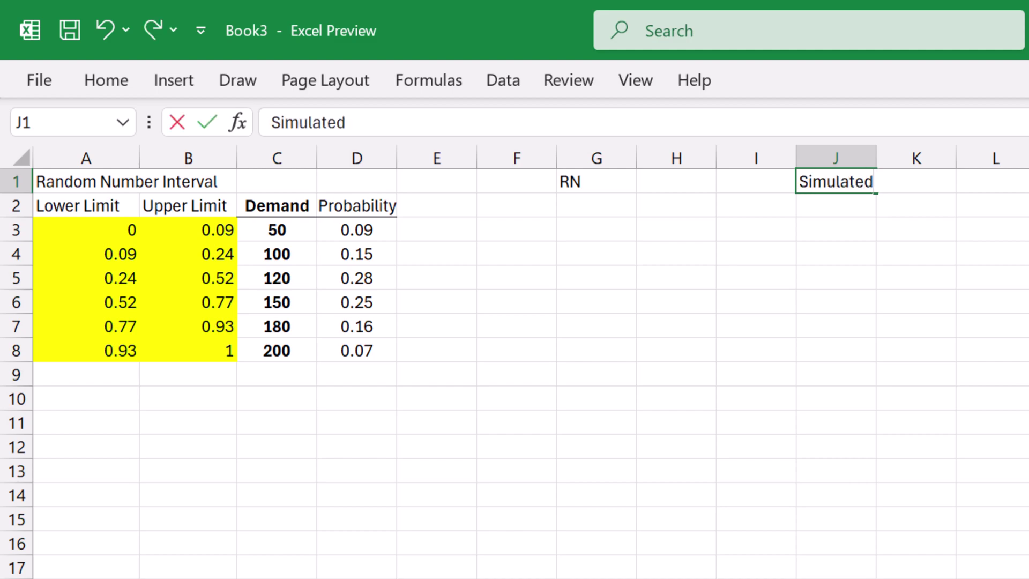
pyautogui.write(' Demand')
pyautogui.press('Return')
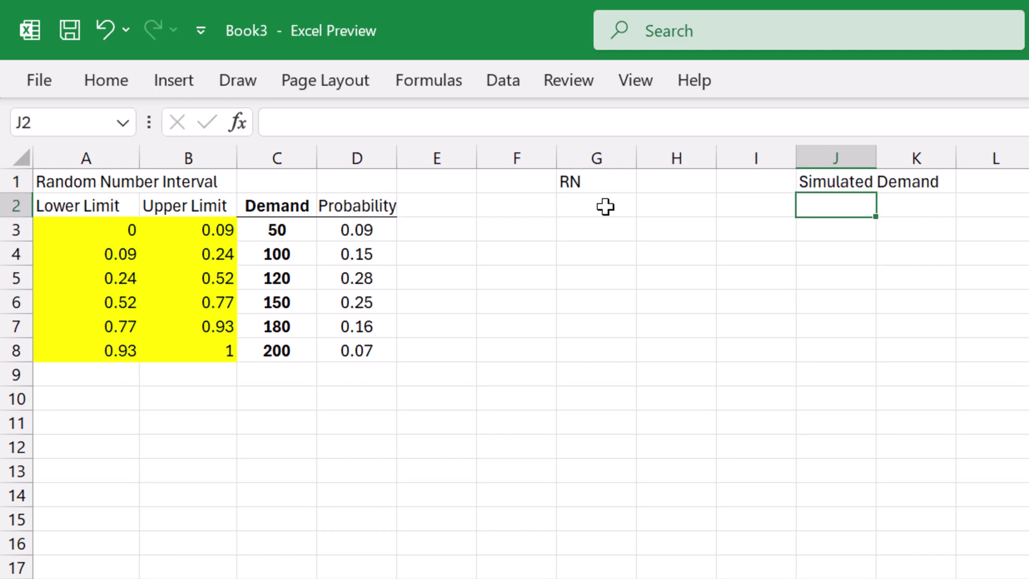
# Step: Generate a random number in G2 with =RAND() and select J2 for the demand formula
pyautogui.click(605, 207)
pyautogui.write('=')
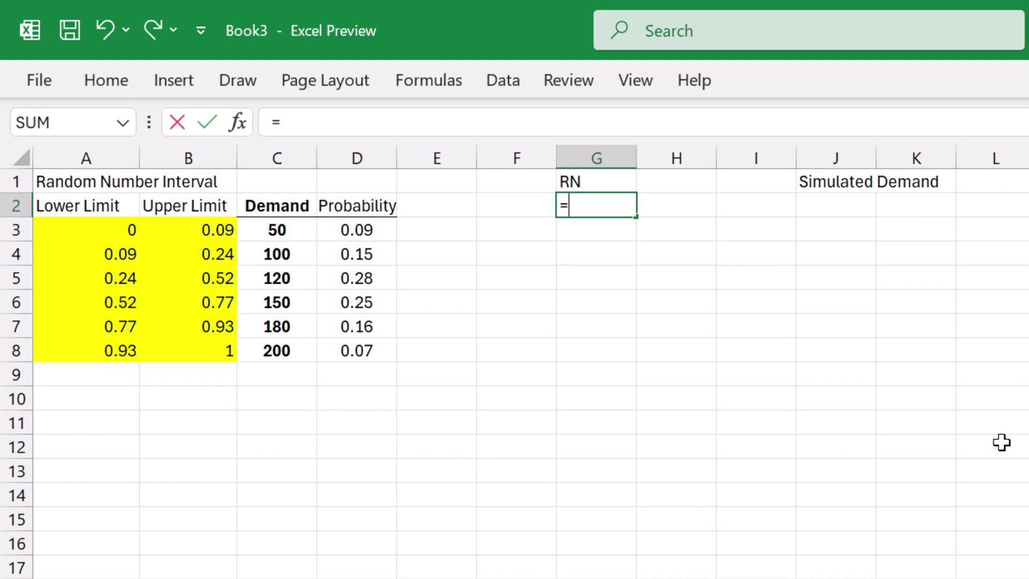
pyautogui.write('rand')
pyautogui.press('Tab')
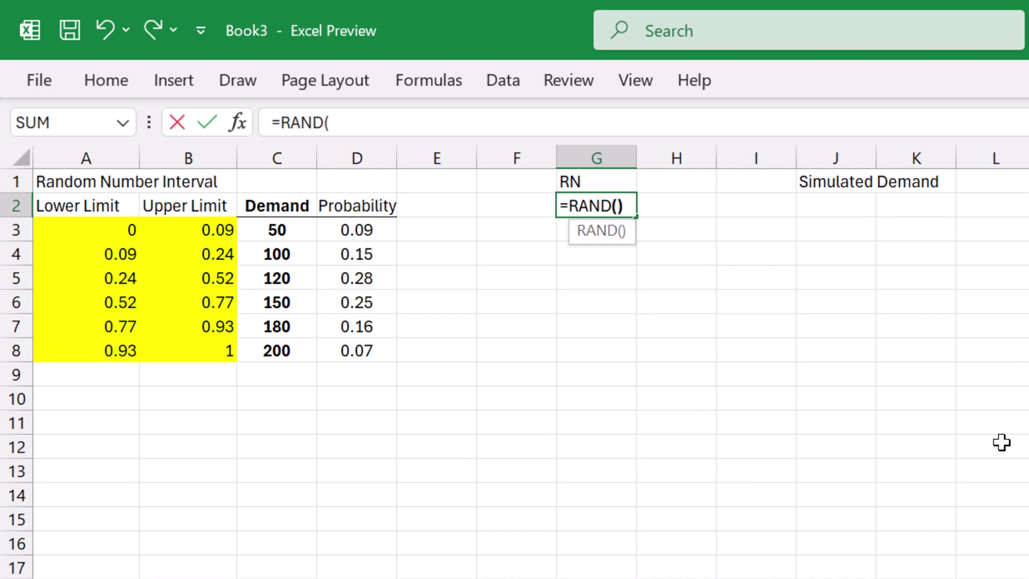
pyautogui.write(')')
pyautogui.press('Return')
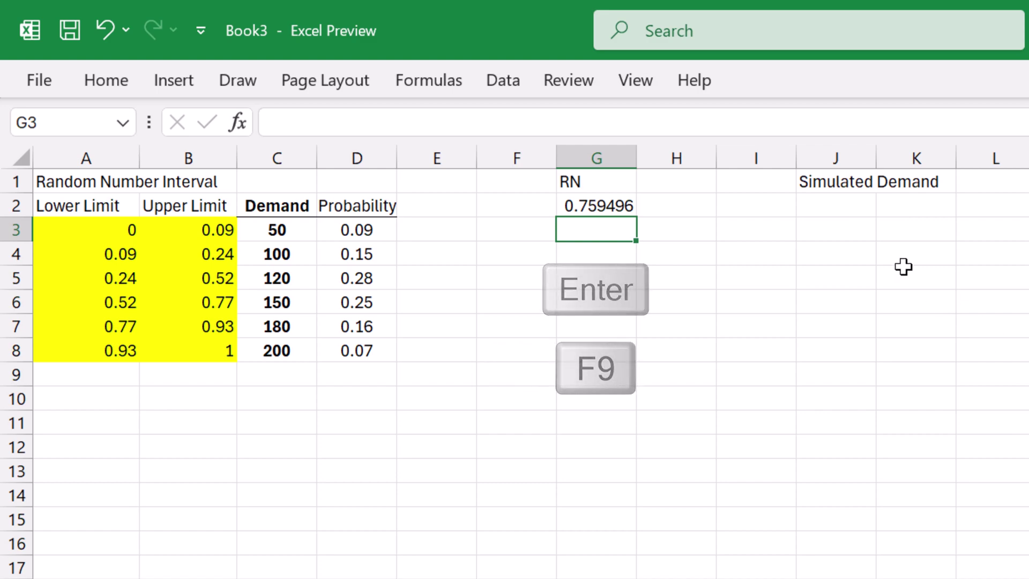
pyautogui.click(839, 208)
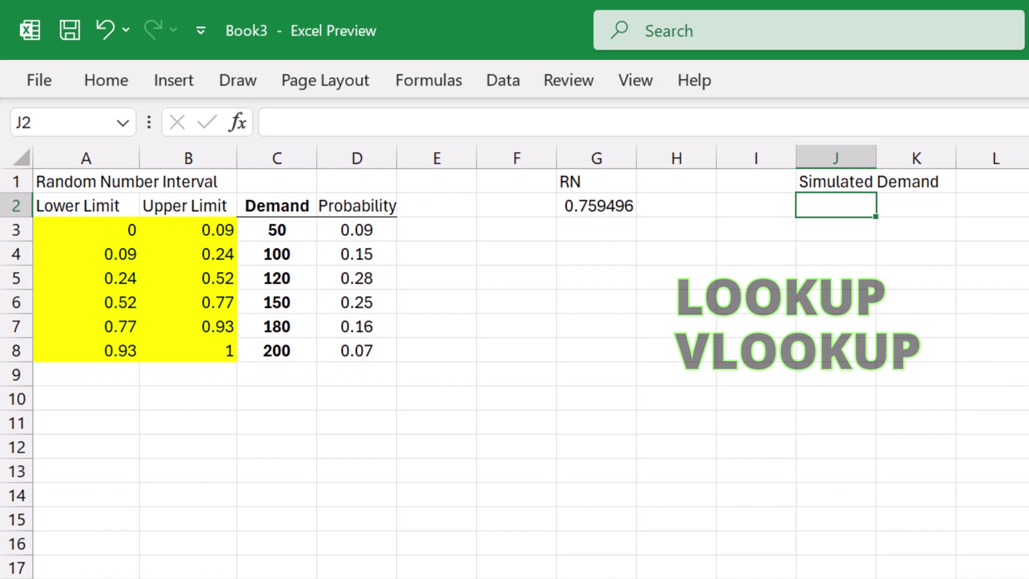
pyautogui.write('=look')
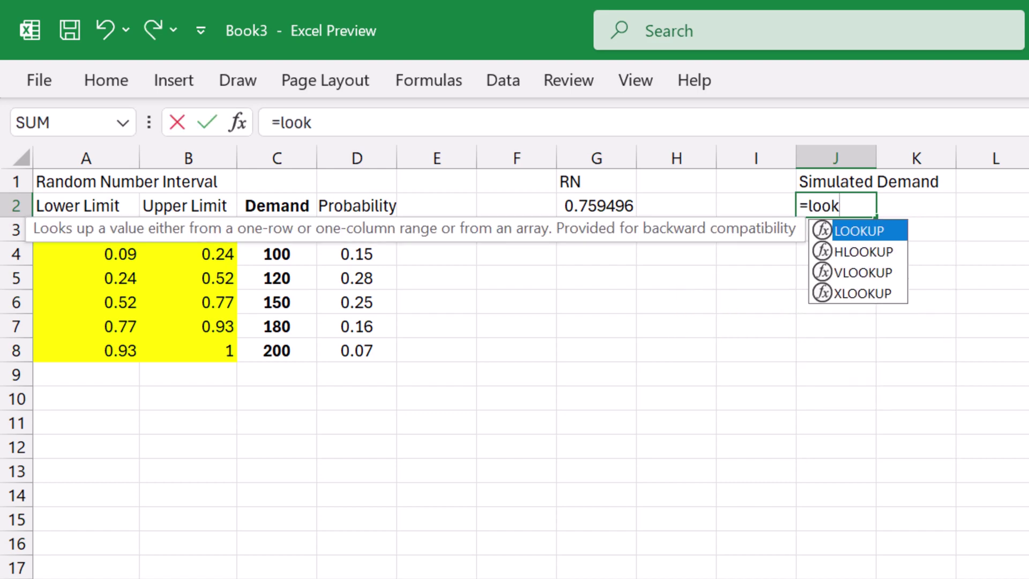
# Step: Enter =LOOKUP(G2, A3:A8, C3:C8) in J2 to return the matching demand
pyautogui.press('Tab')
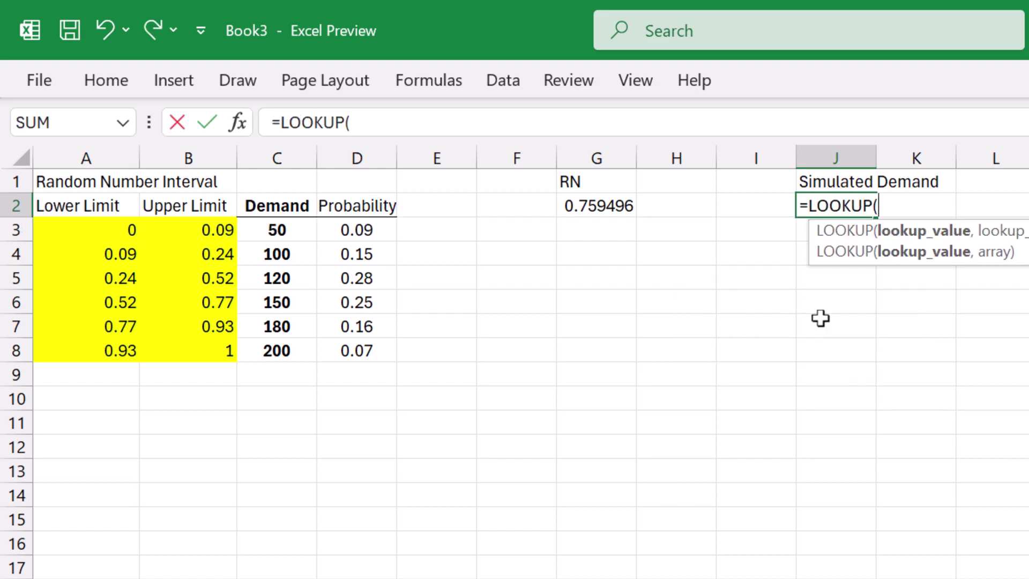
pyautogui.click(622, 206)
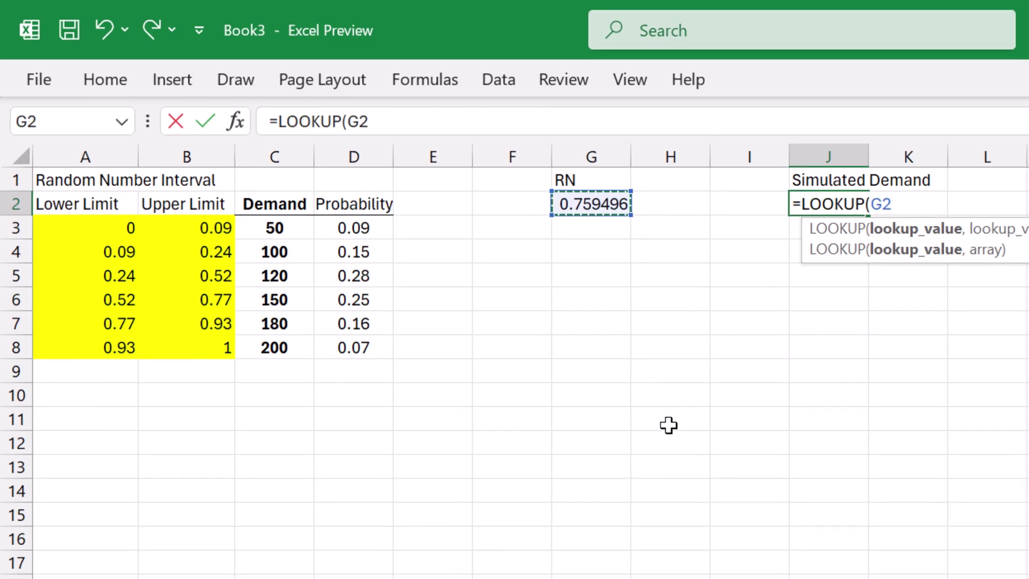
pyautogui.write(',')
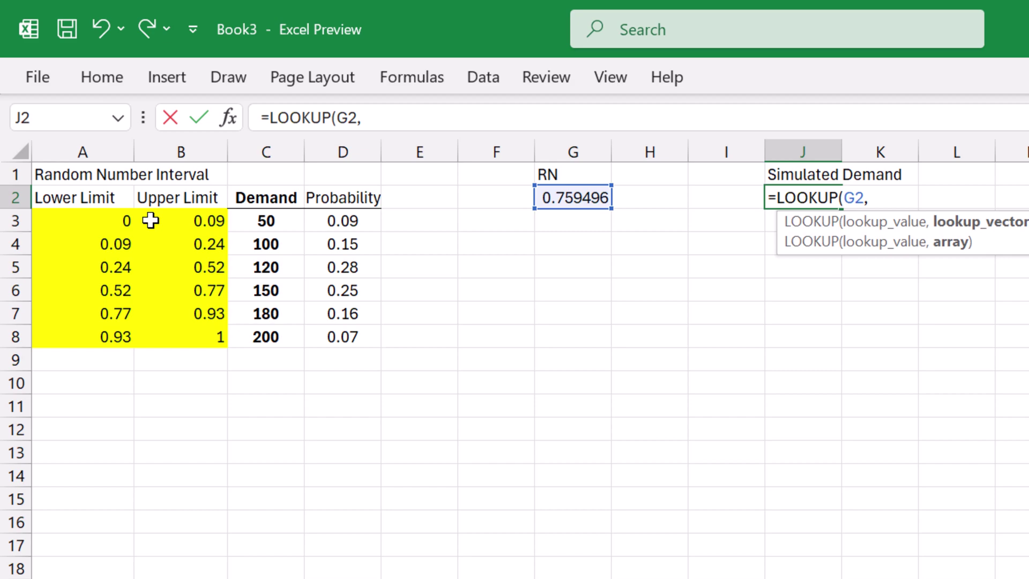
pyautogui.moveTo(102, 220)
pyautogui.mouseDown()
pyautogui.moveTo(85, 329)
pyautogui.moveTo(72, 338)
pyautogui.mouseUp()
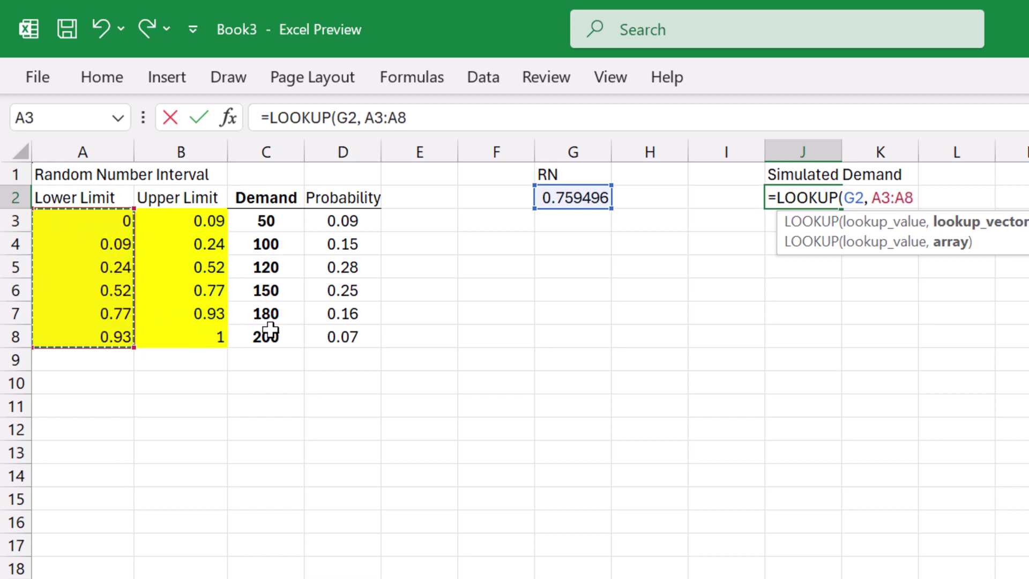
pyautogui.write(',')
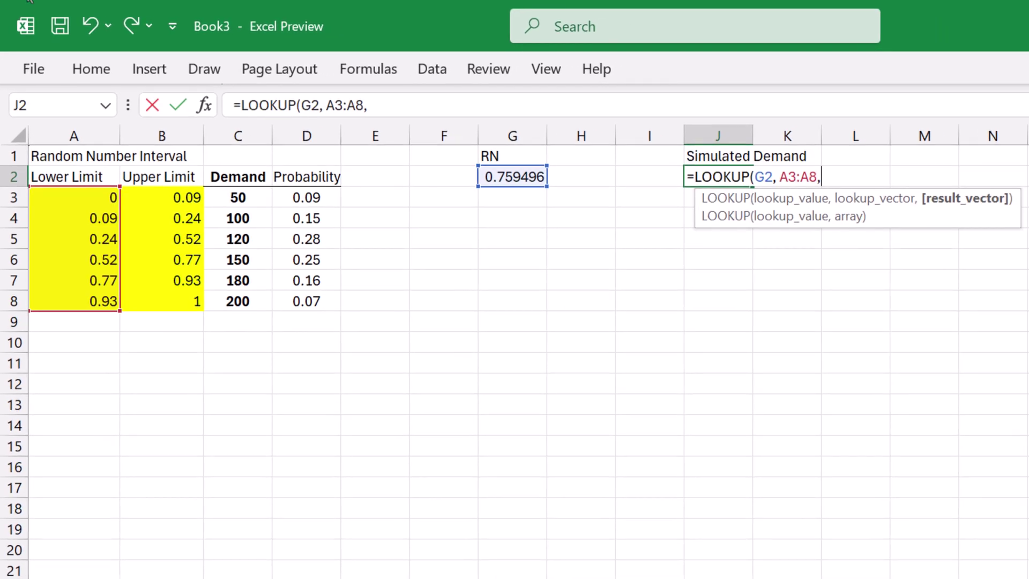
pyautogui.moveTo(244, 200); pyautogui.dragTo(238, 305)
pyautogui.write(')')
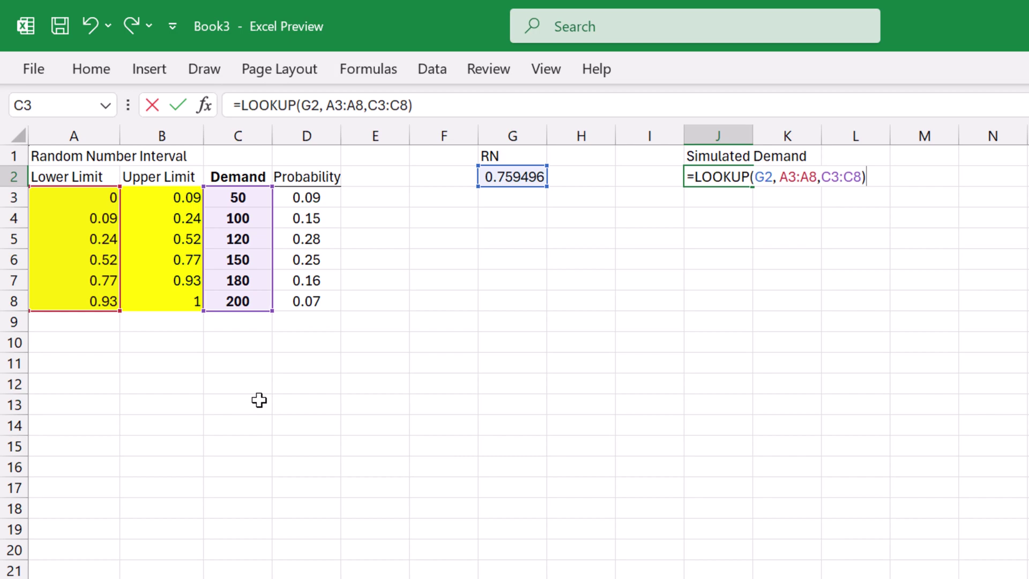
pyautogui.press('Return')
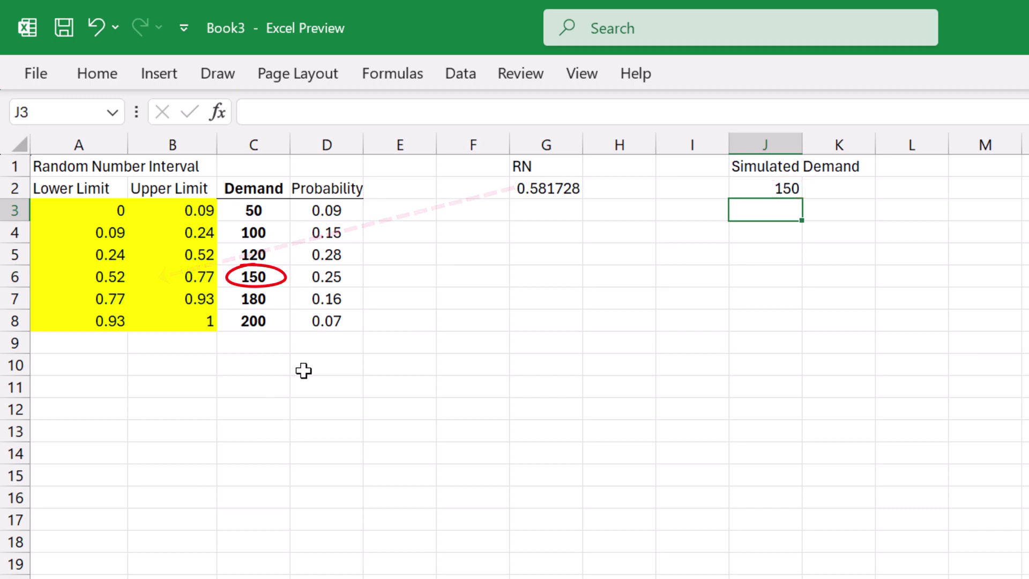
# Step: Give the Simulated Demand cell J2 a light green fill
pyautogui.rightClick(771, 188)
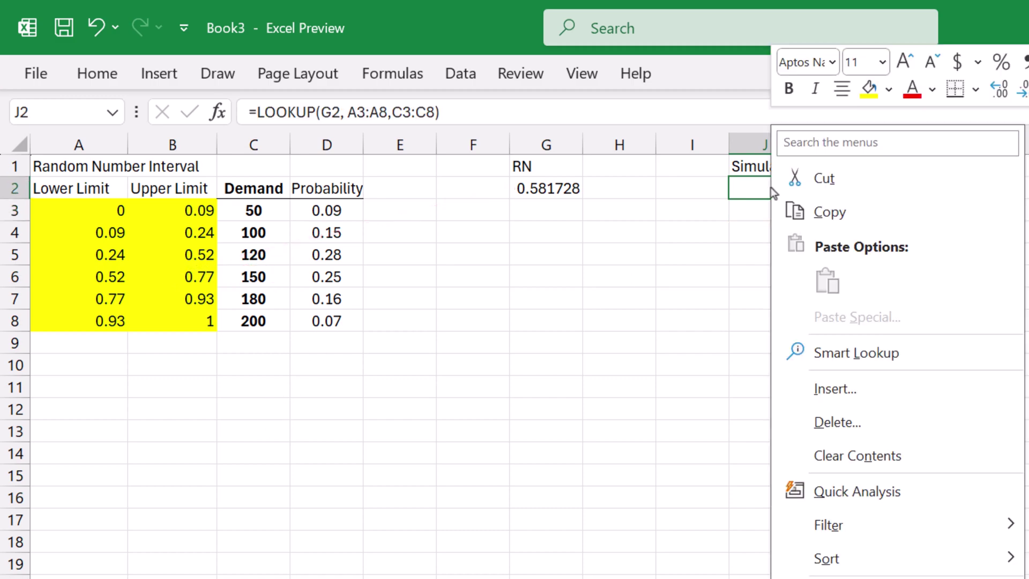
pyautogui.click(874, 90)
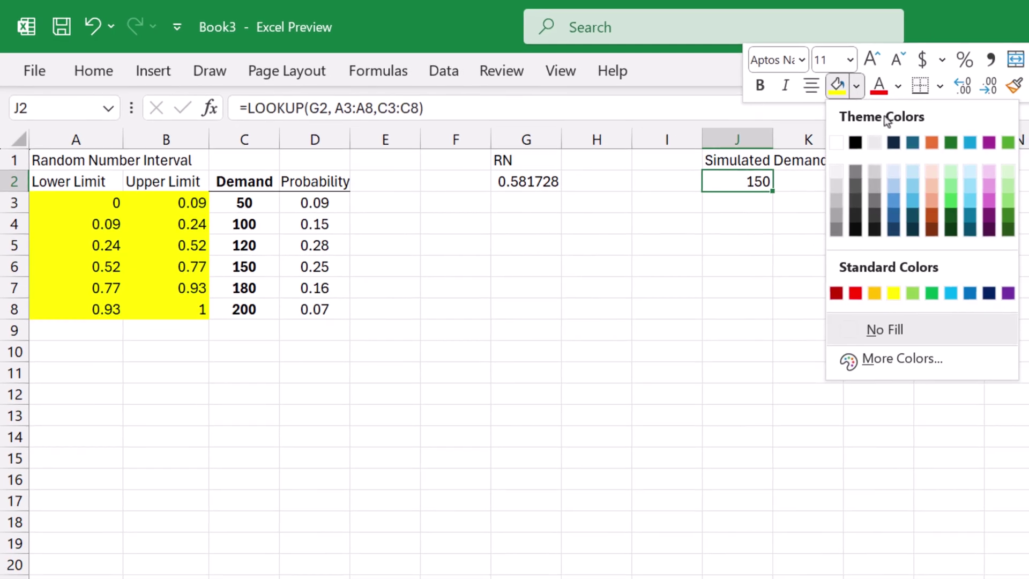
pyautogui.click(1001, 188)
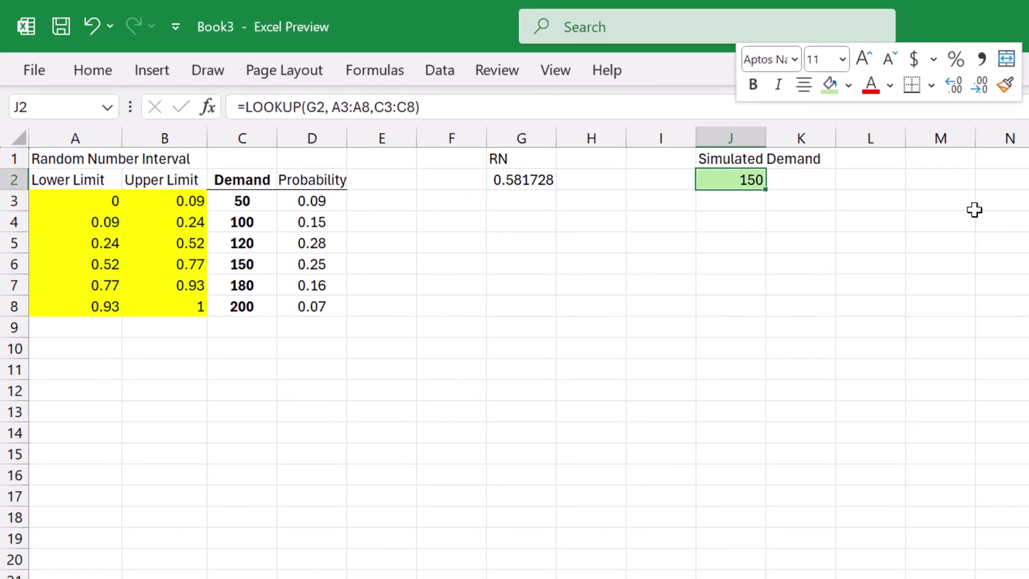
pyautogui.click(882, 315)
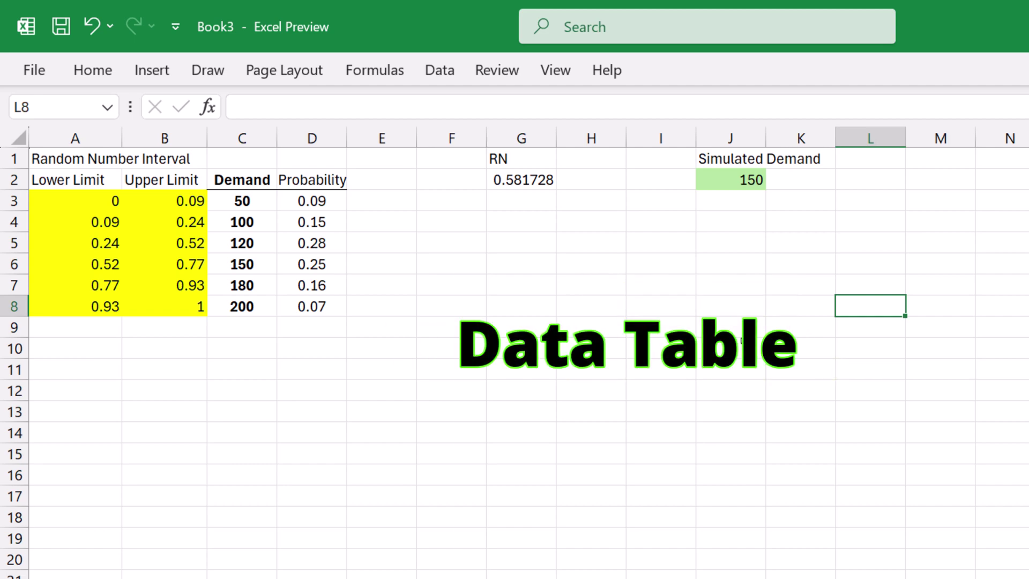
# Step: Add a Trial heading in I2 with the first trial number 1 beneath it
pyautogui.click(662, 183)
pyautogui.write('Tria')
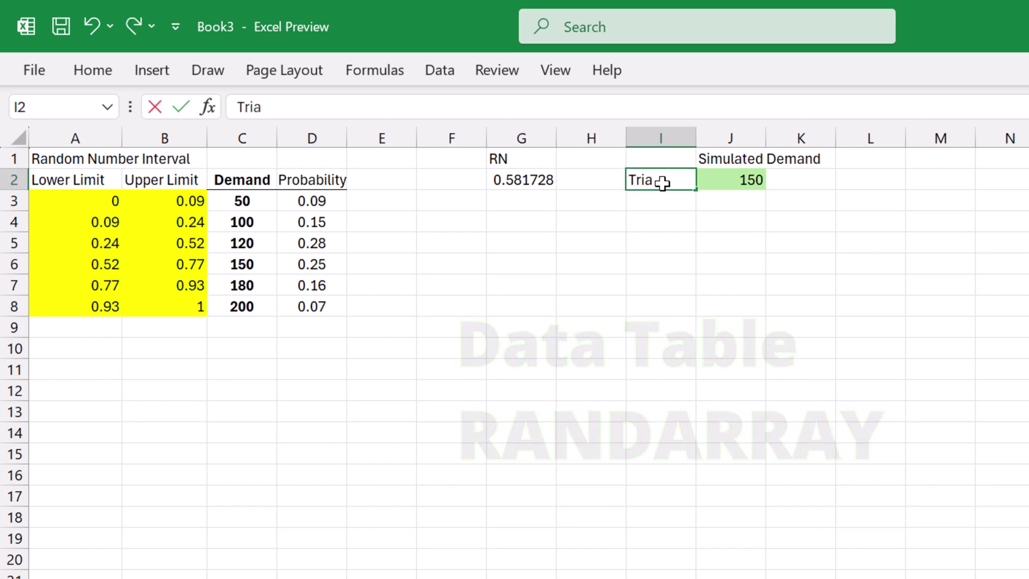
pyautogui.write('l')
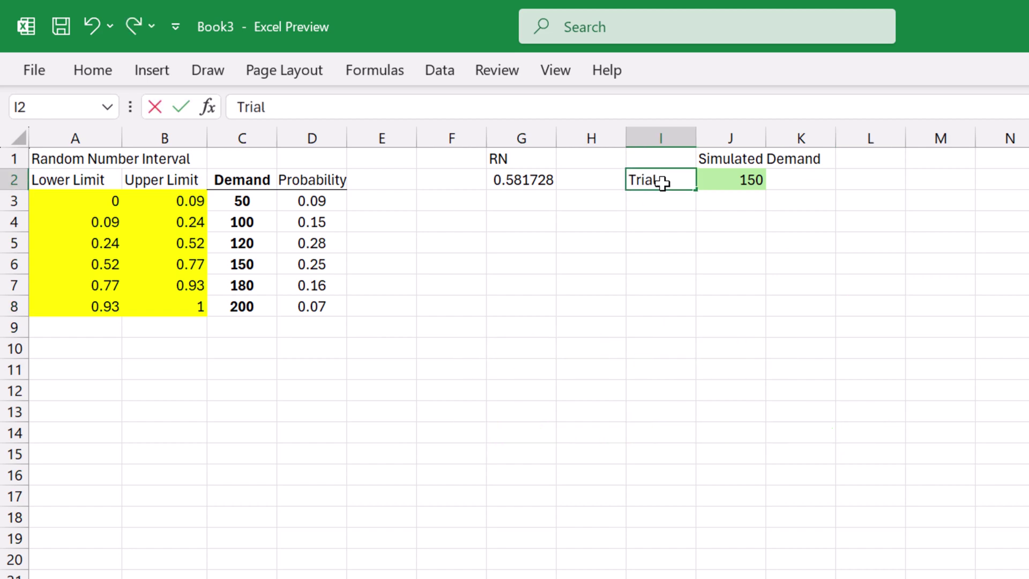
pyautogui.press('Return')
pyautogui.write('1')
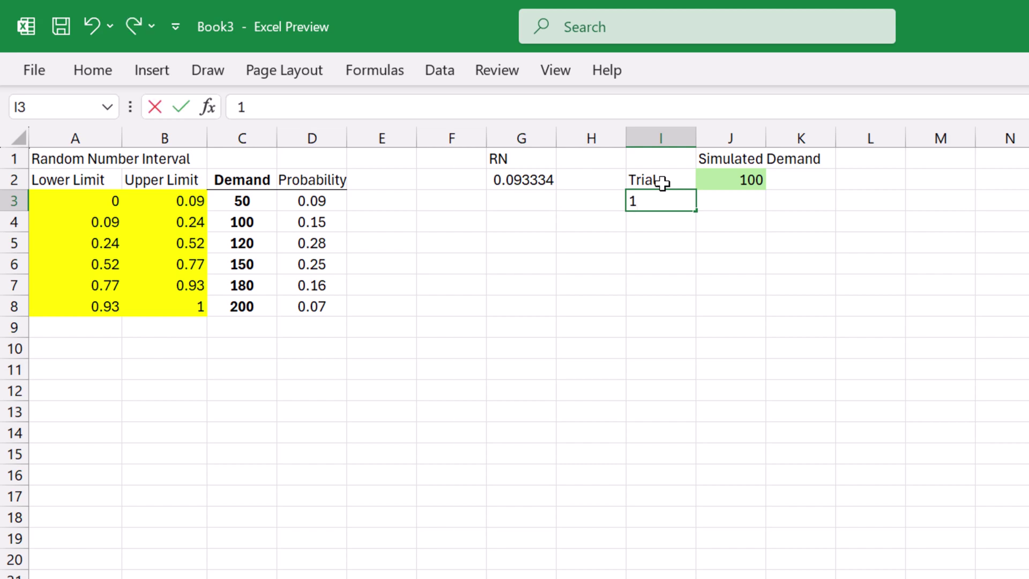
pyautogui.hotkey('ctrl', 'Return')
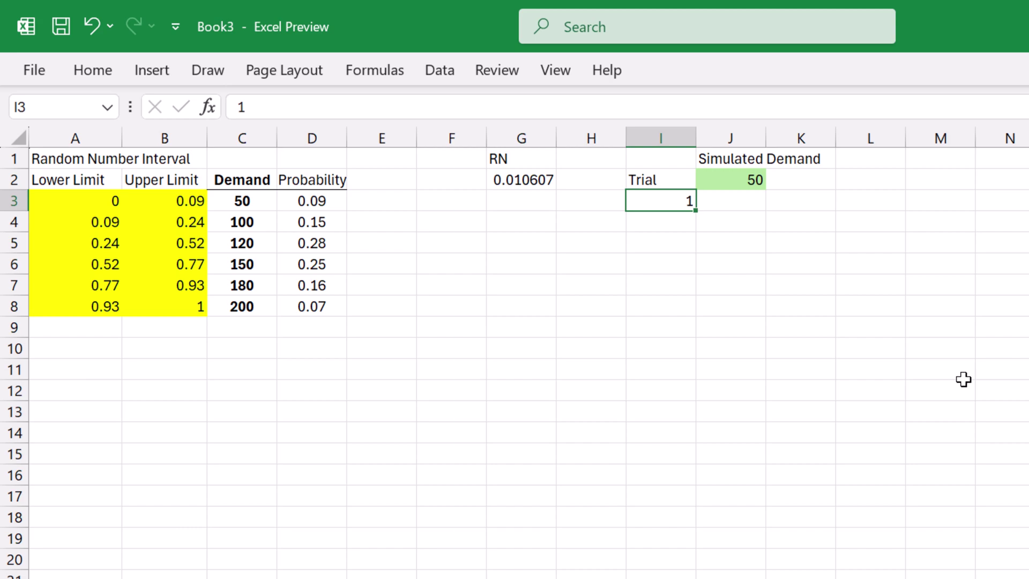
# Step: Number the trials 1 to 1000 down the column using Fill Series with step 1, stop 1000
pyautogui.click(93, 71)
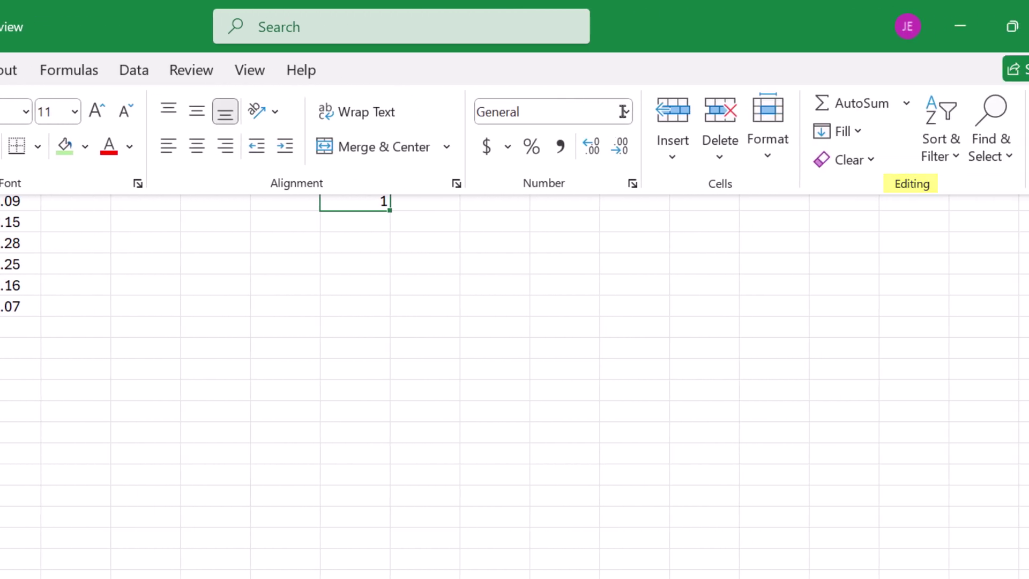
pyautogui.click(836, 132)
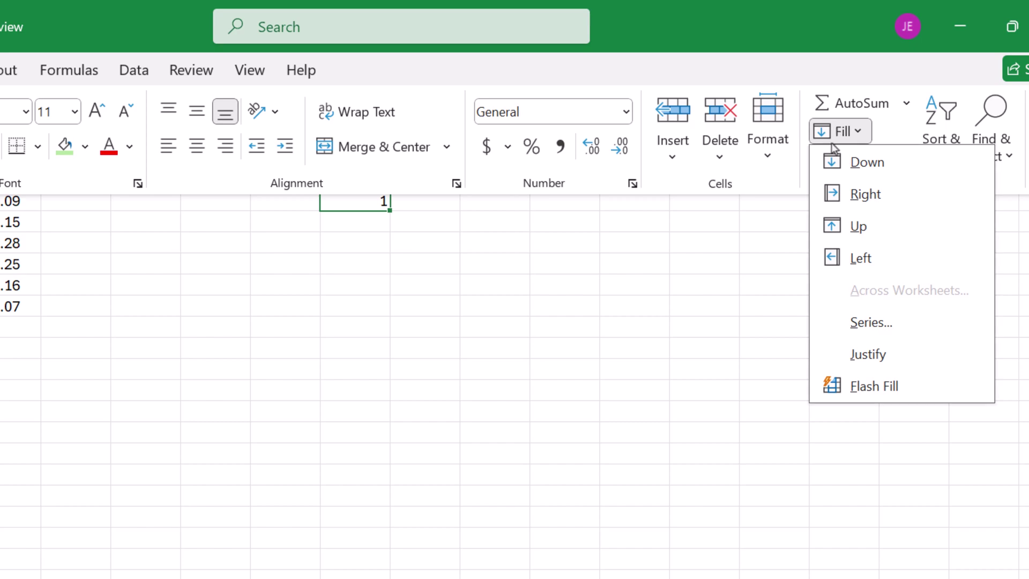
pyautogui.click(858, 328)
pyautogui.write('1000')
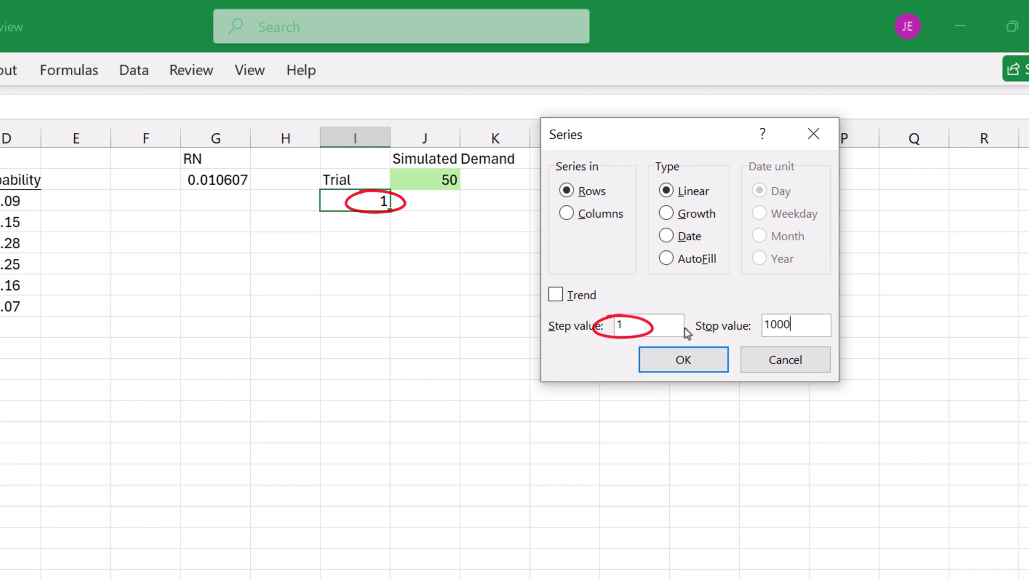
pyautogui.click(607, 217)
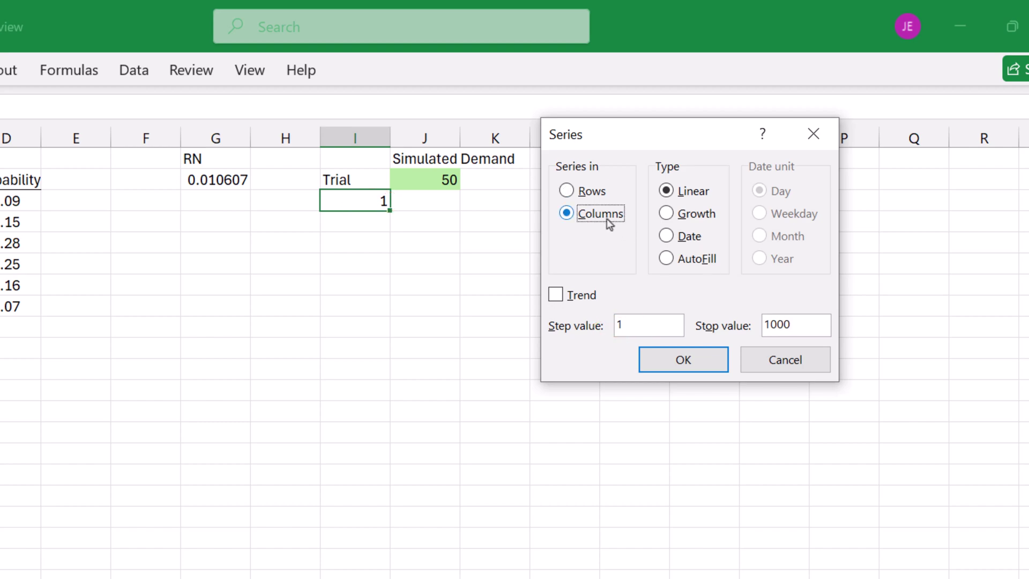
pyautogui.click(683, 360)
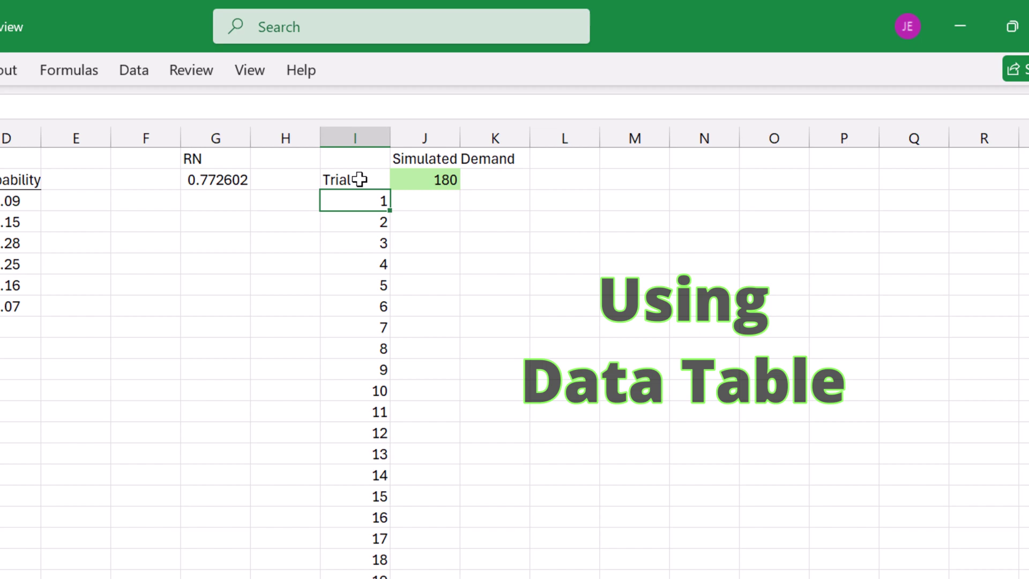
# Step: Select the Trial and Simulated Demand range I2:J1002 down to the last trial
pyautogui.moveTo(361, 180); pyautogui.dragTo(412, 187)
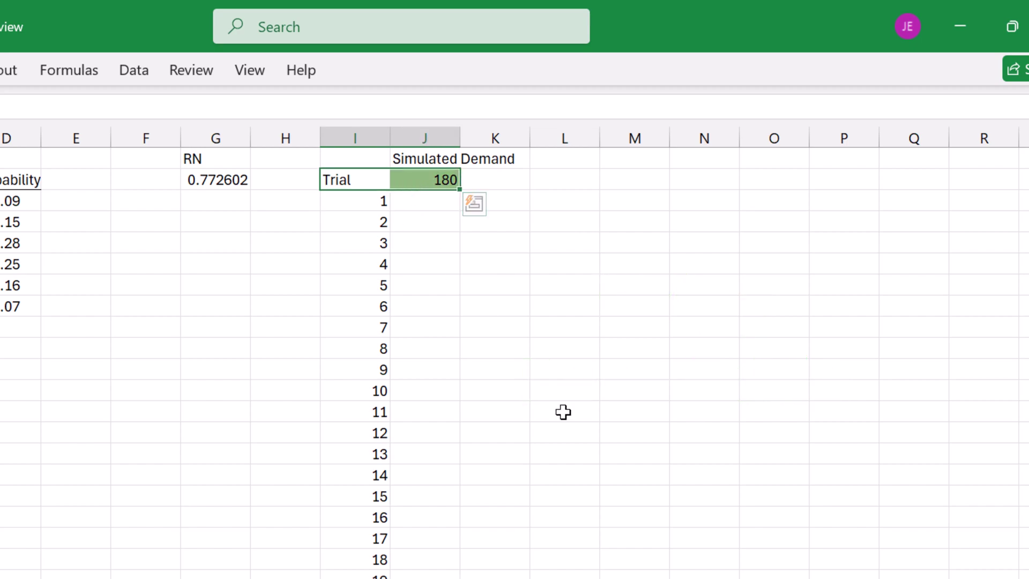
pyautogui.hotkey('ctrl', 'shift', 'Down')
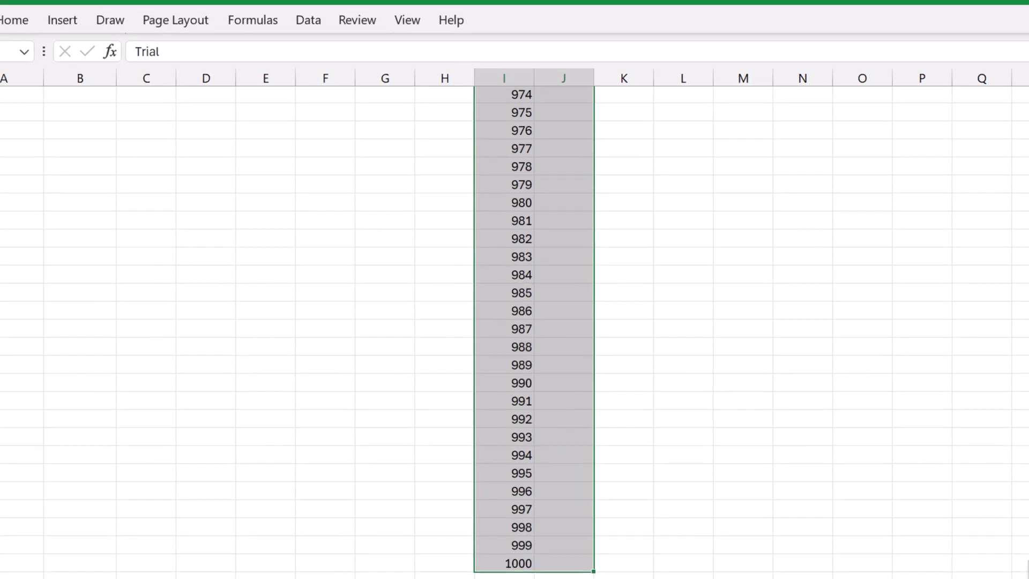
pyautogui.scroll(15, 515, 321)
pyautogui.scroll(20, 515, 322)
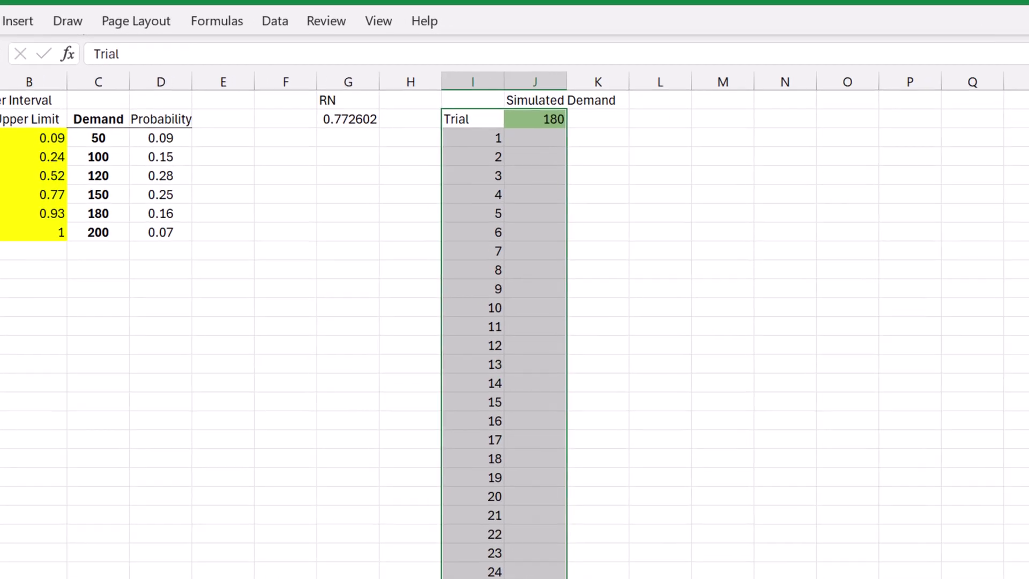
# Step: Build a What-If Data Table with empty cell I1 as the column input to simulate every trial
pyautogui.click(310, 21)
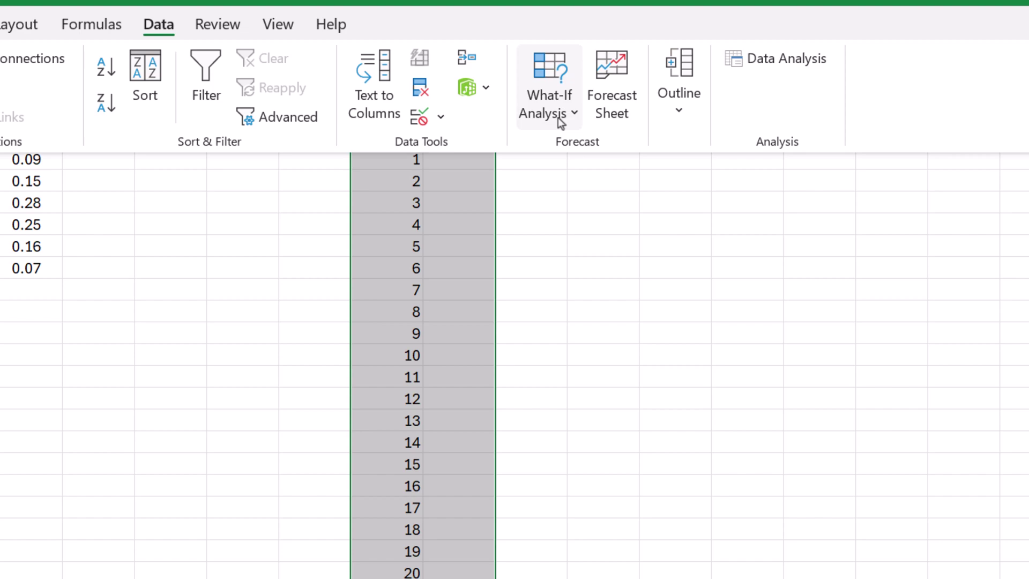
pyautogui.click(563, 111)
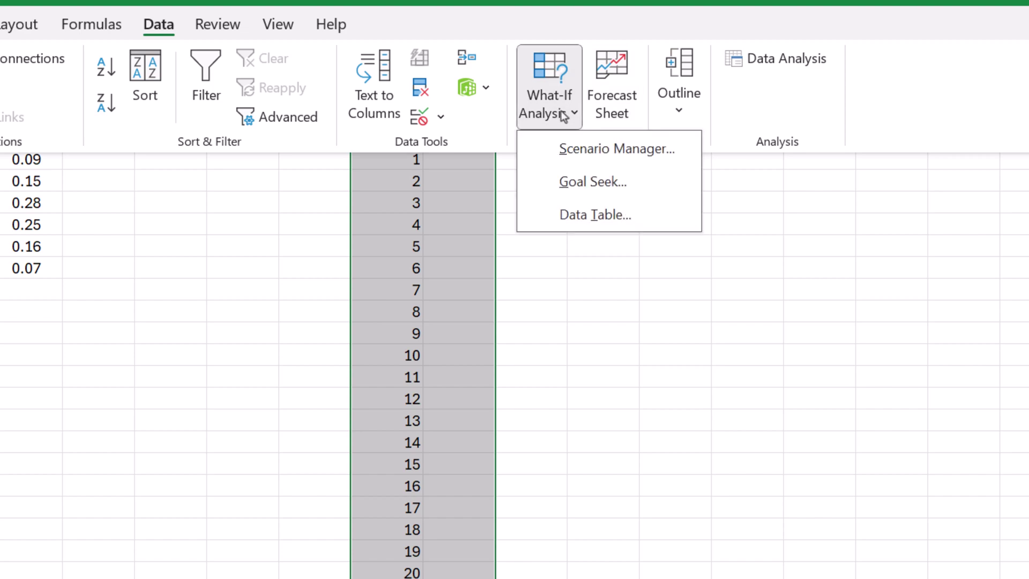
pyautogui.click(570, 214)
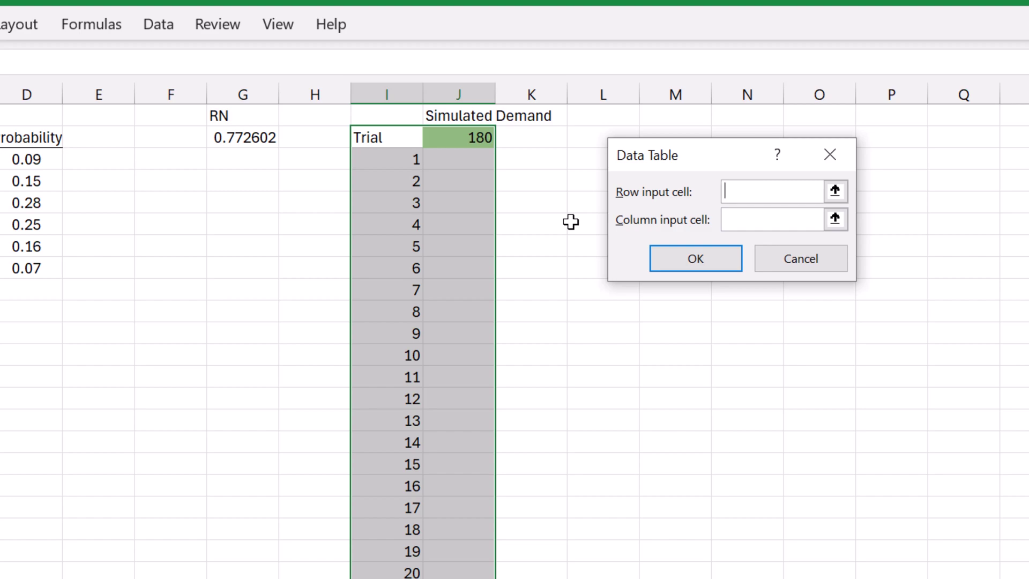
pyautogui.click(747, 224)
pyautogui.click(383, 118)
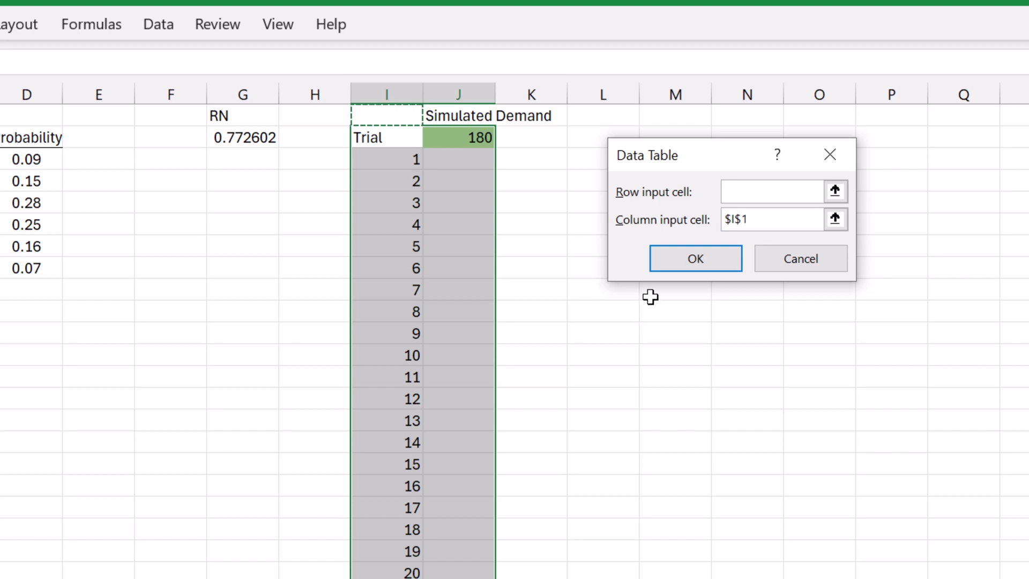
pyautogui.click(672, 262)
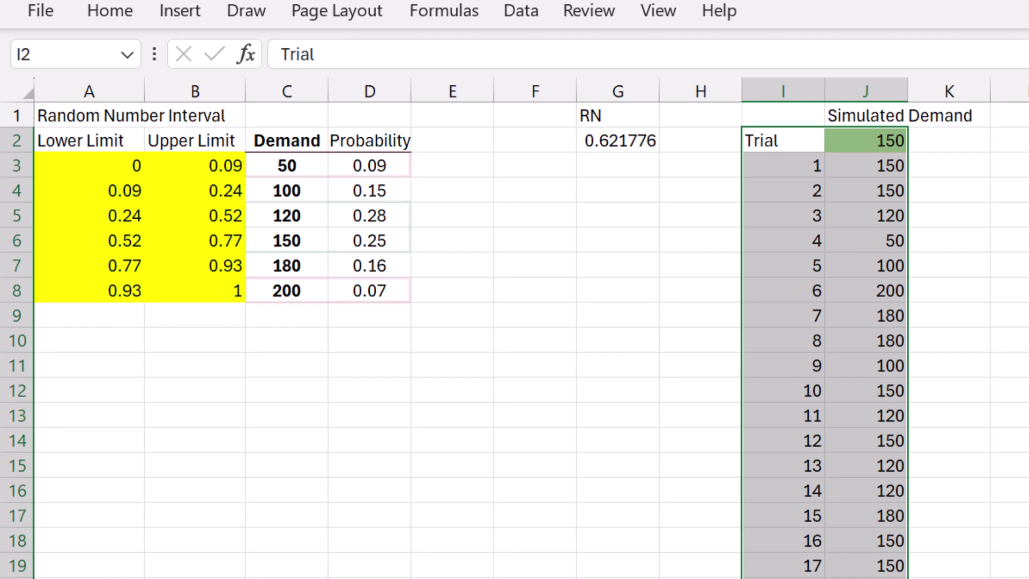
# Step: Add Mean and SD labels in L3 and L4
pyautogui.click(1005, 166)
pyautogui.write('Me')
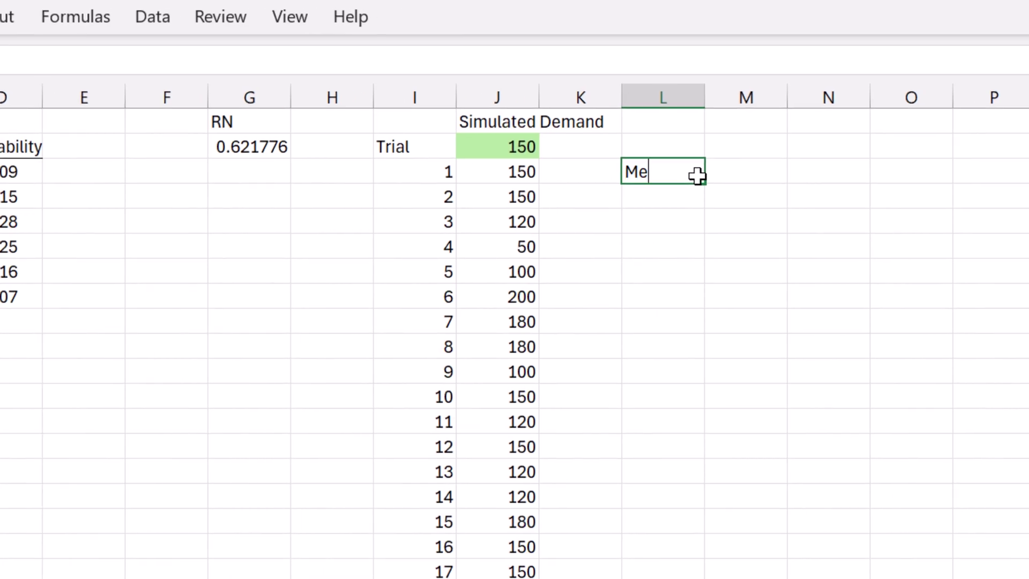
pyautogui.write('an')
pyautogui.press('Return')
pyautogui.write('SD')
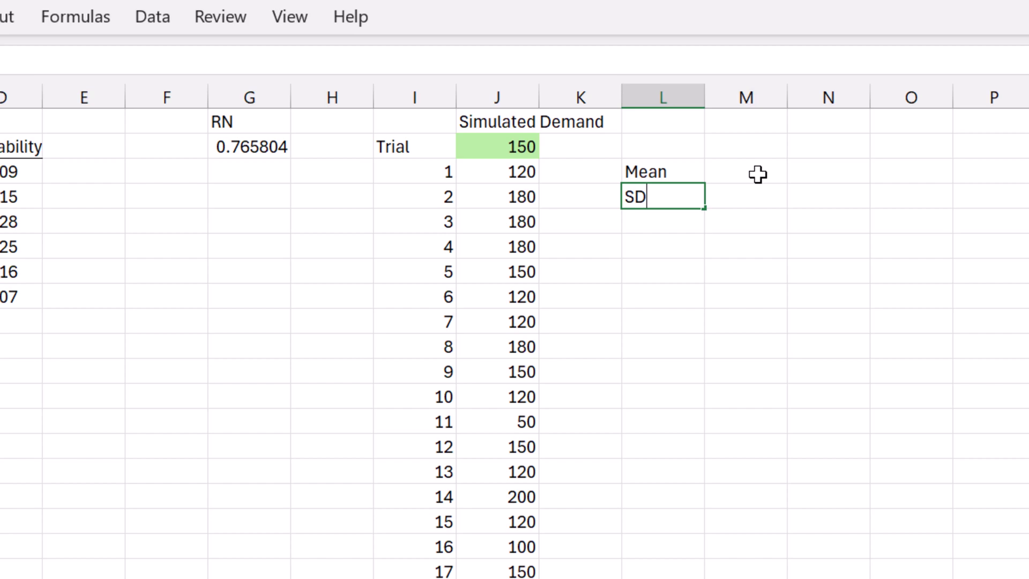
pyautogui.press('Up')
pyautogui.press('Right')
pyautogui.write('=s')
# Step: Compute the mean of the 1000 simulated demands with =AVERAGE(J3:J1002)
pyautogui.press('BackSpace')
pyautogui.write('ave')
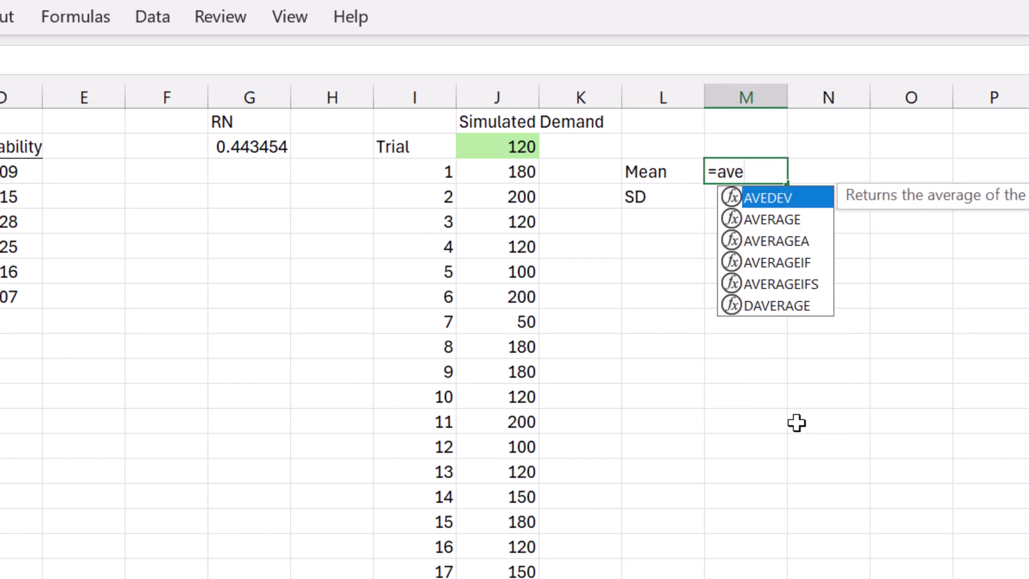
pyautogui.write('ra')
pyautogui.press('Tab')
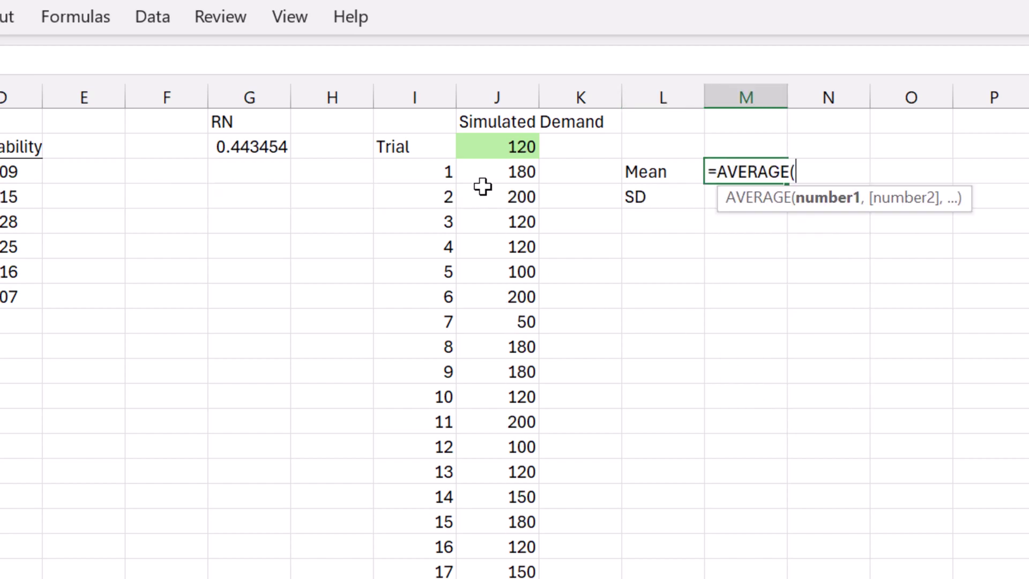
pyautogui.click(511, 172)
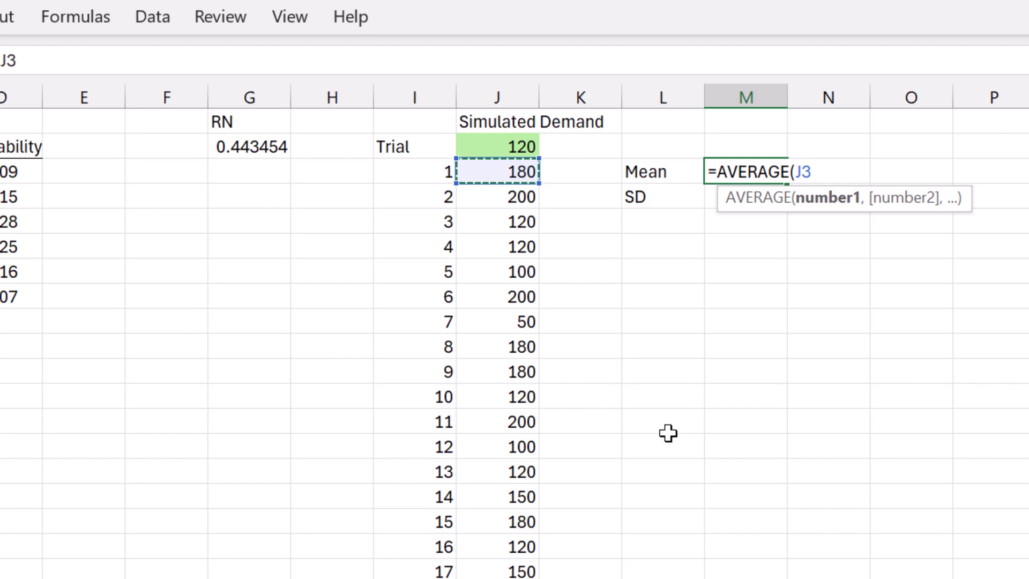
pyautogui.hotkey('ctrl', 'shift', 'Down')
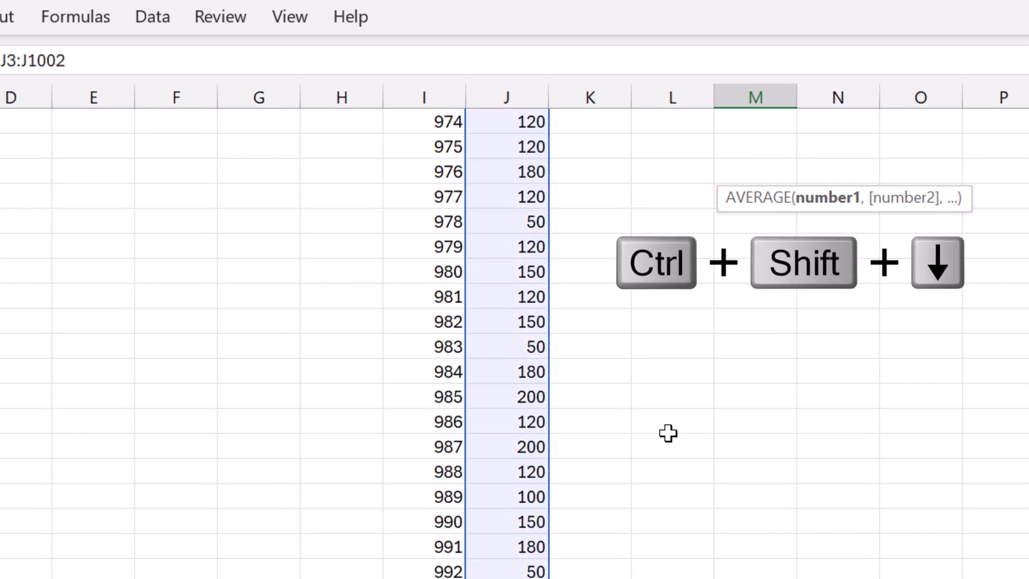
pyautogui.press('Return')
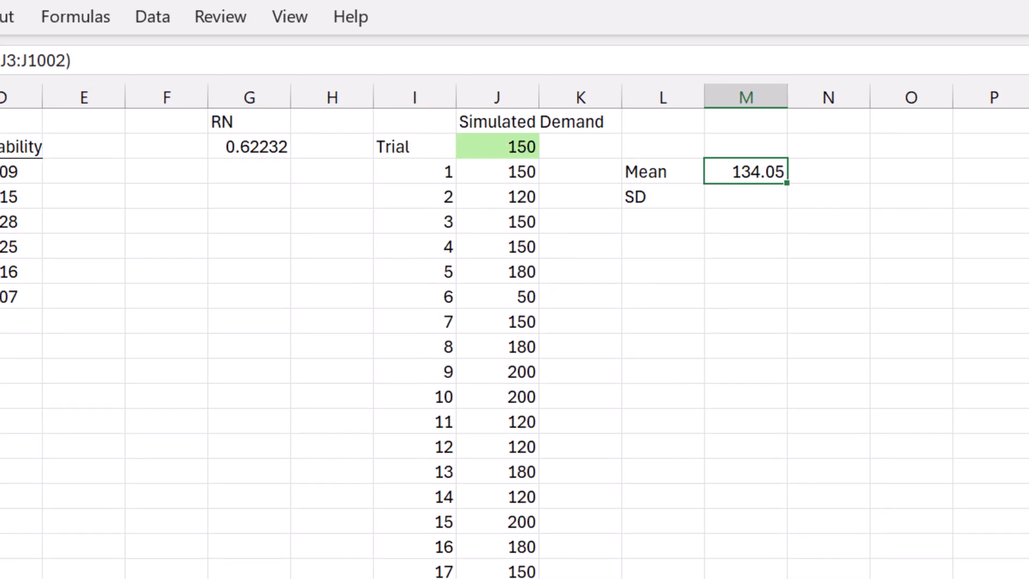
# Step: Compute the sample standard deviation with =STDEV.S(J3:J1002)
pyautogui.click(734, 198)
pyautogui.write('=stde')
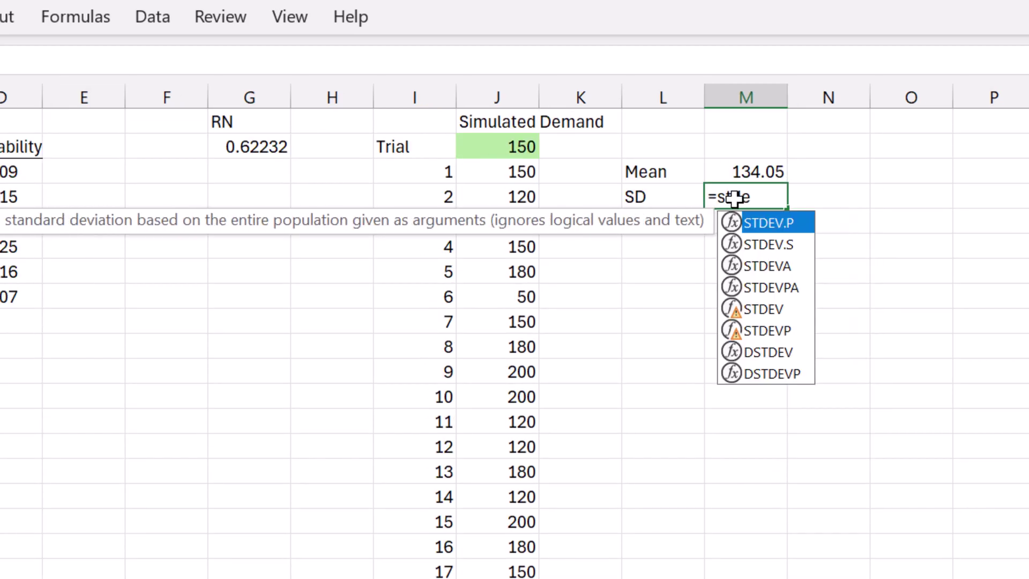
pyautogui.write('v')
pyautogui.press('Down')
pyautogui.press('Tab')
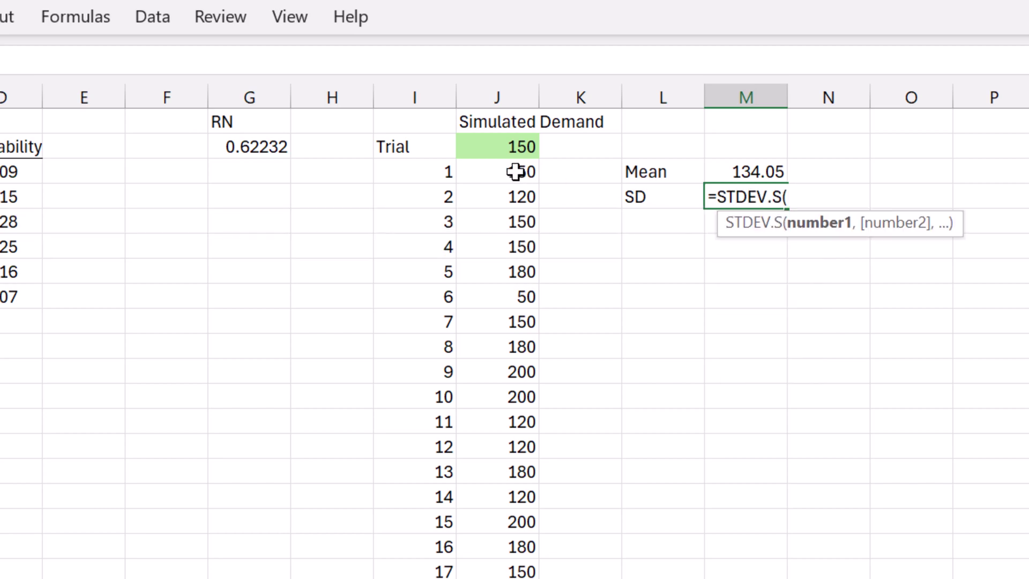
pyautogui.click(515, 172)
pyautogui.hotkey('ctrl', 'shift', 'Down')
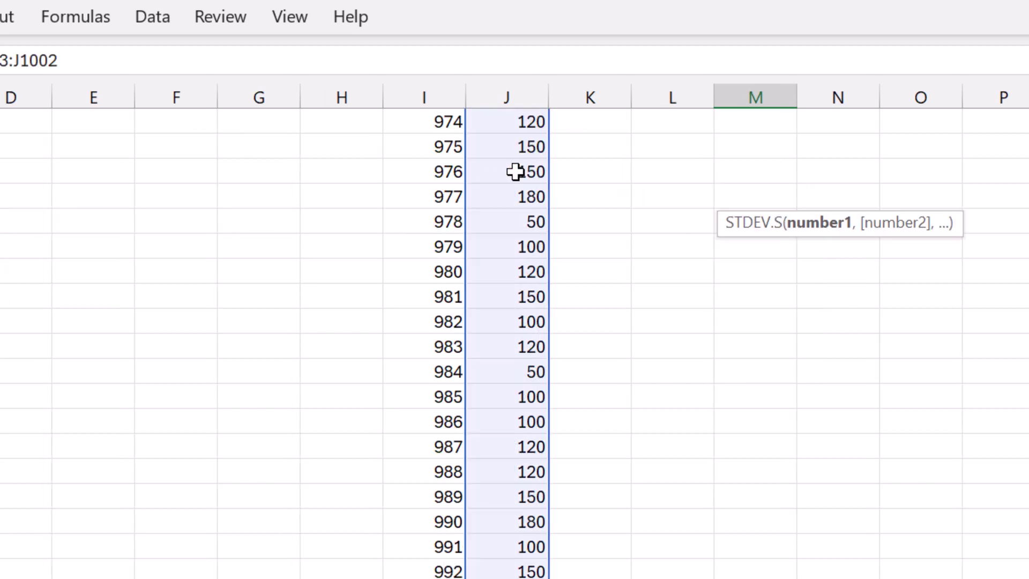
pyautogui.press('Return')
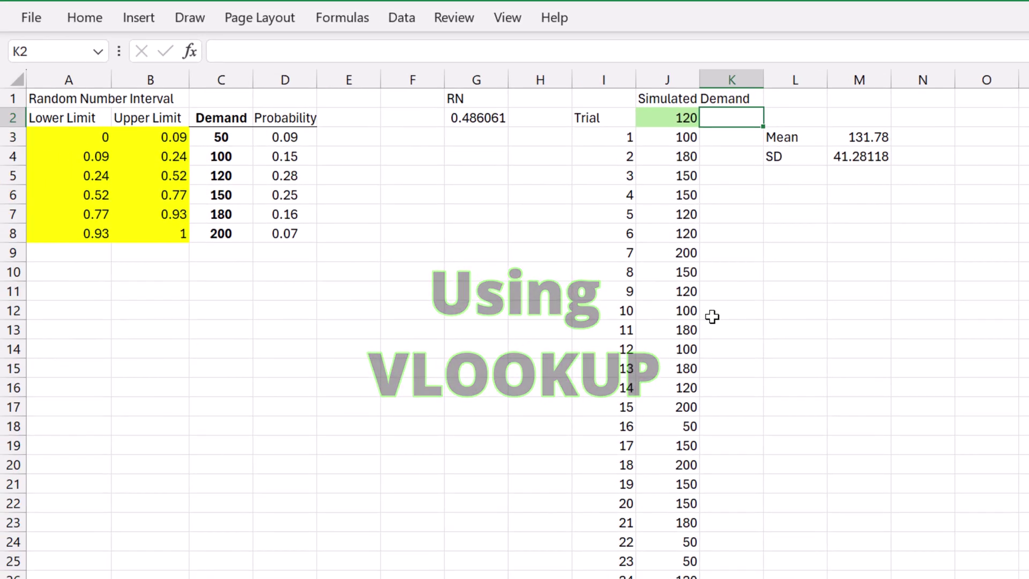
pyautogui.write('=v')
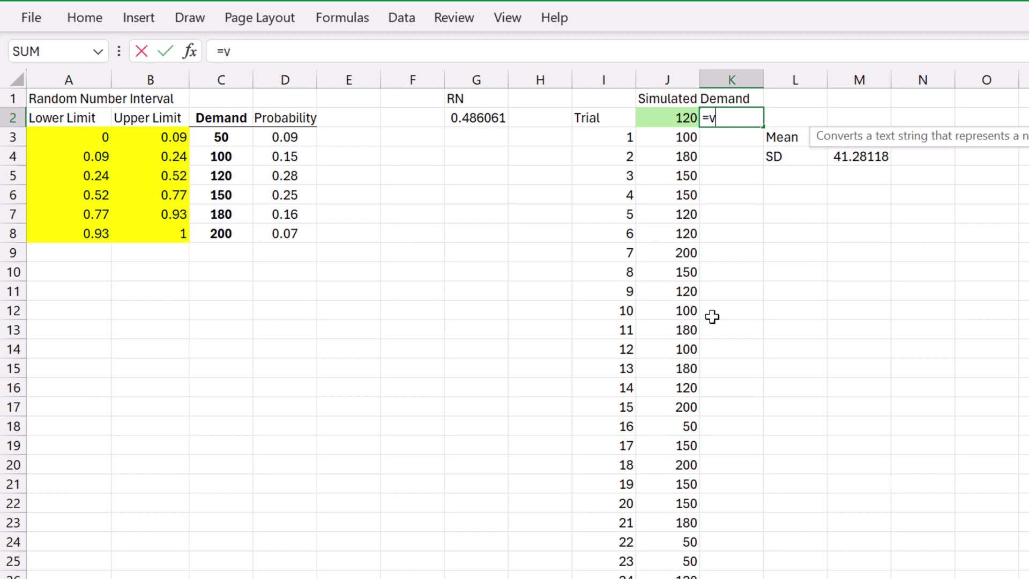
pyautogui.write('loo')
# Step: Enter =VLOOKUP(G2, A3:C8, 3) in K2 to return the matching demand and review it
pyautogui.press('Tab')
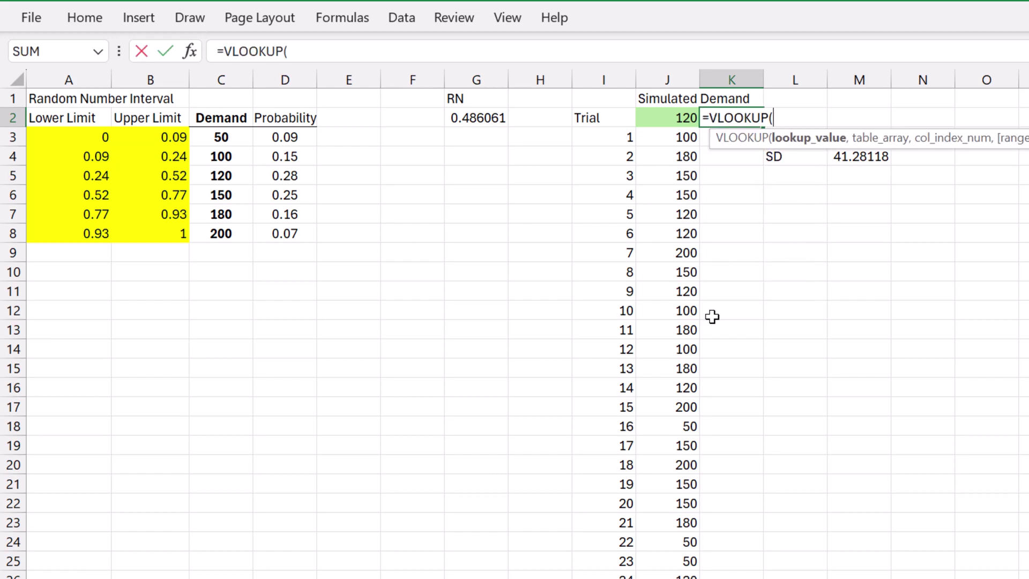
pyautogui.click(475, 118)
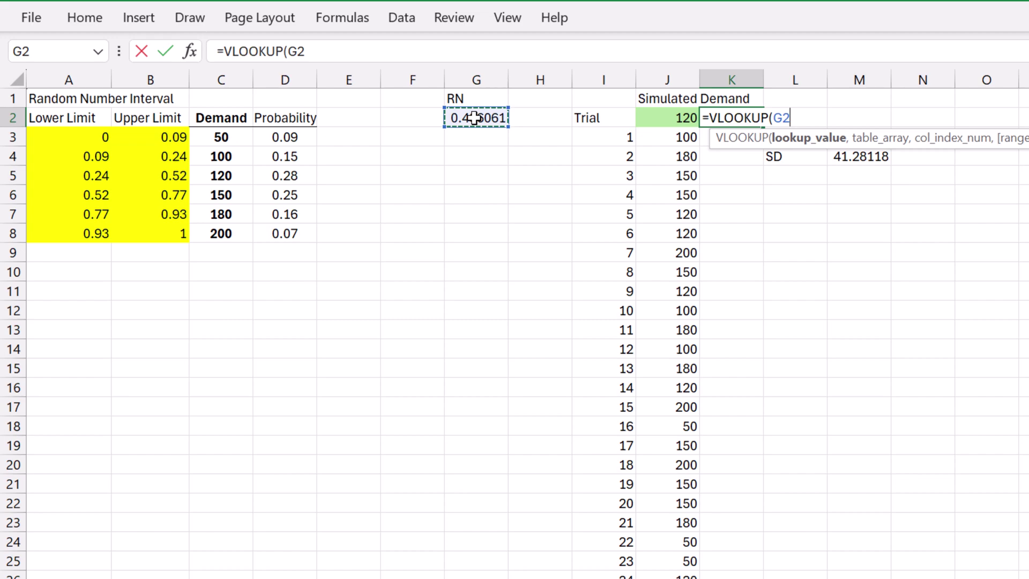
pyautogui.write(',')
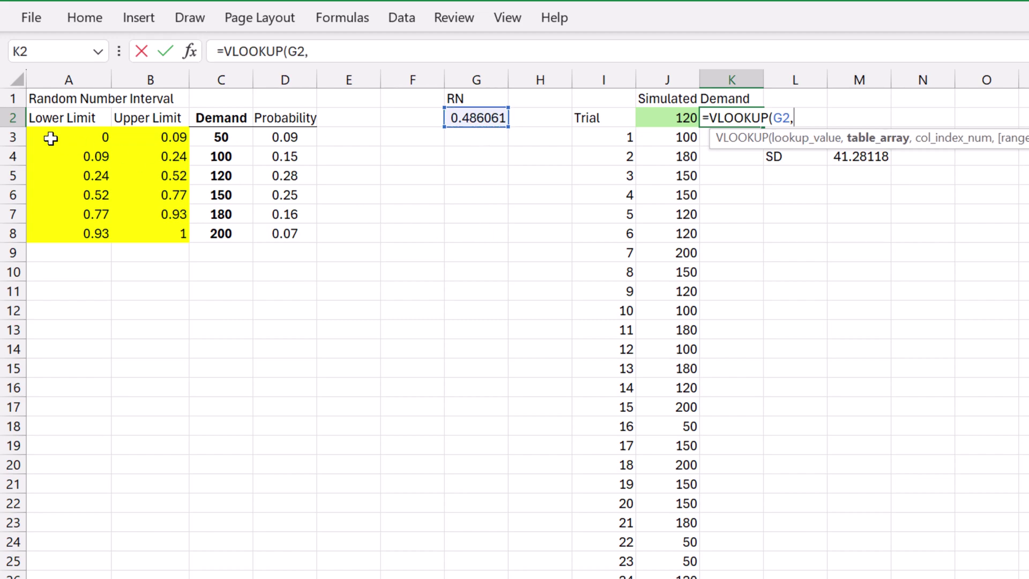
pyautogui.moveTo(50, 138); pyautogui.dragTo(215, 233)
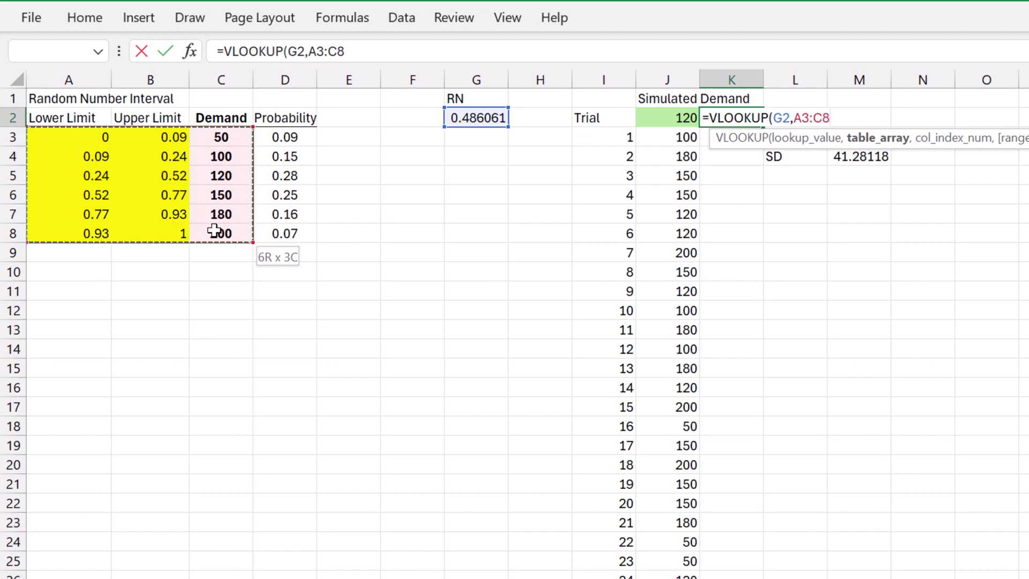
pyautogui.write(',3')
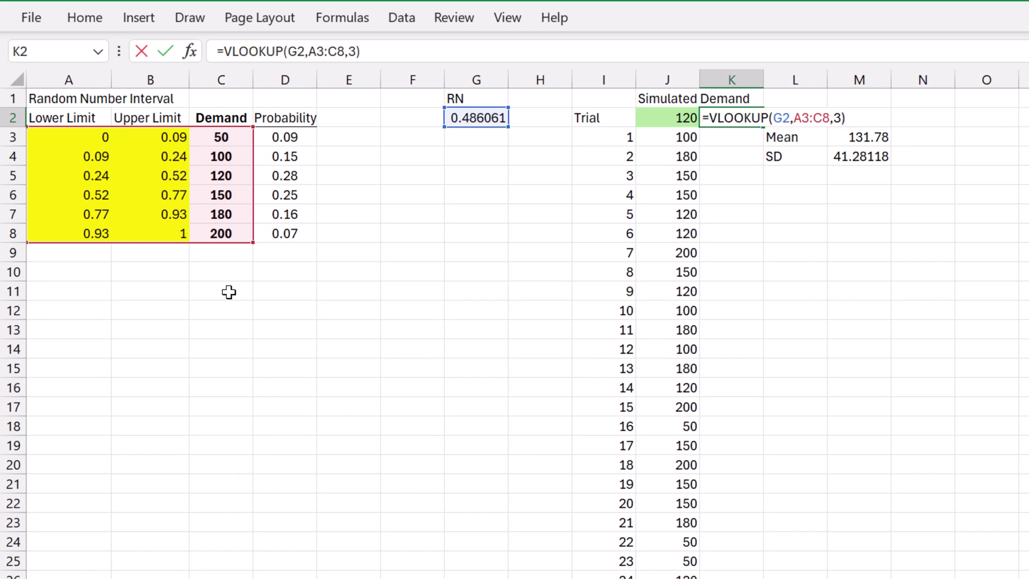
pyautogui.press('Return')
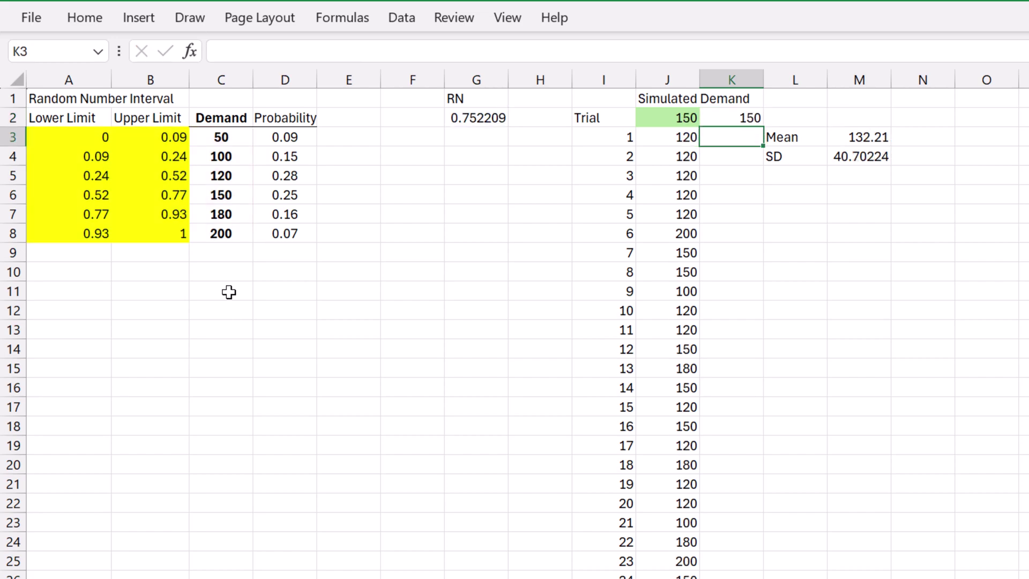
pyautogui.click(740, 117)
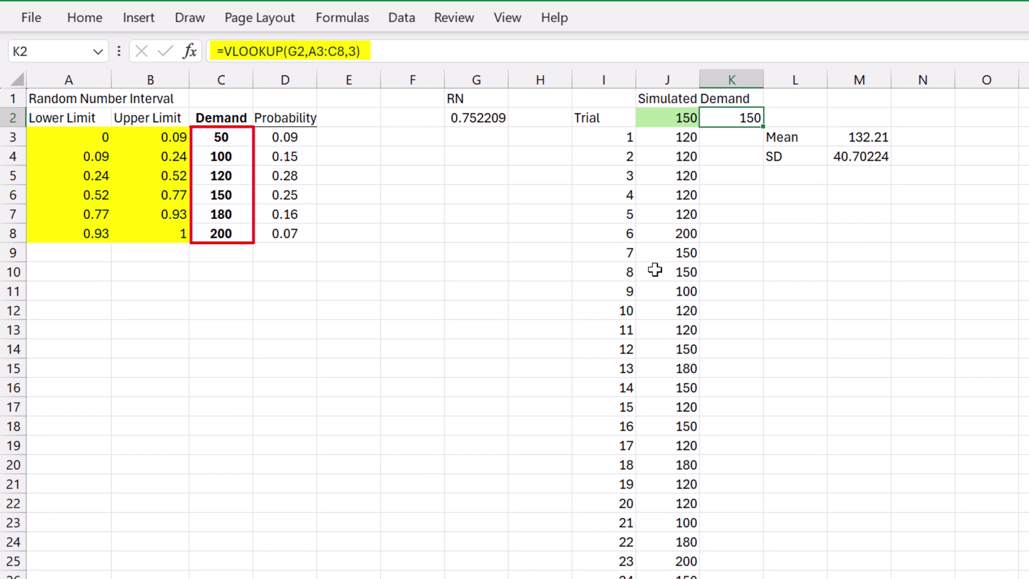
# Step: Enter =VLOOKUP(RANDARRAY(), A3:C8, 3) in K3 using the interval and demand table
pyautogui.click(731, 137)
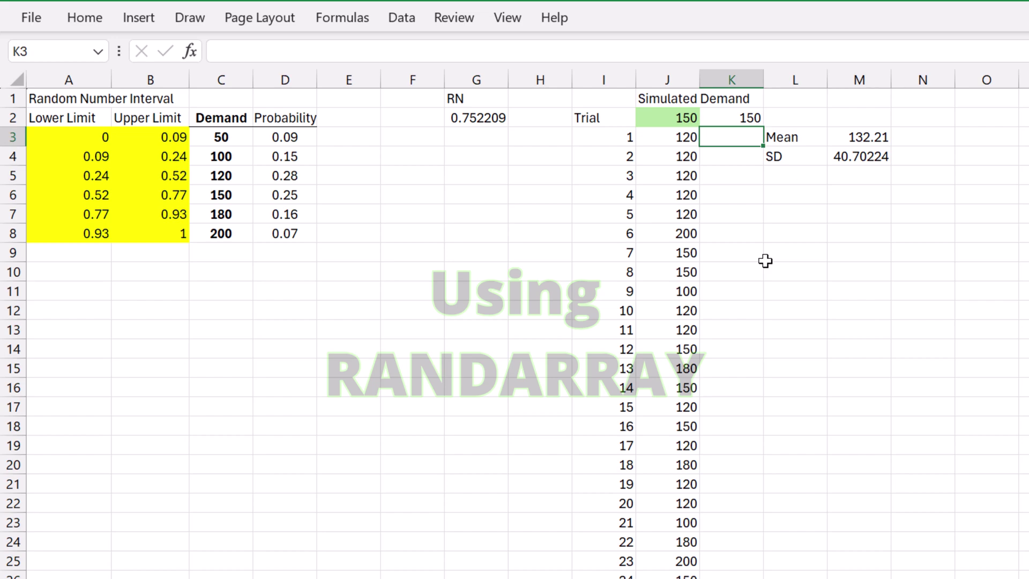
pyautogui.write('=vlo')
pyautogui.press('Tab')
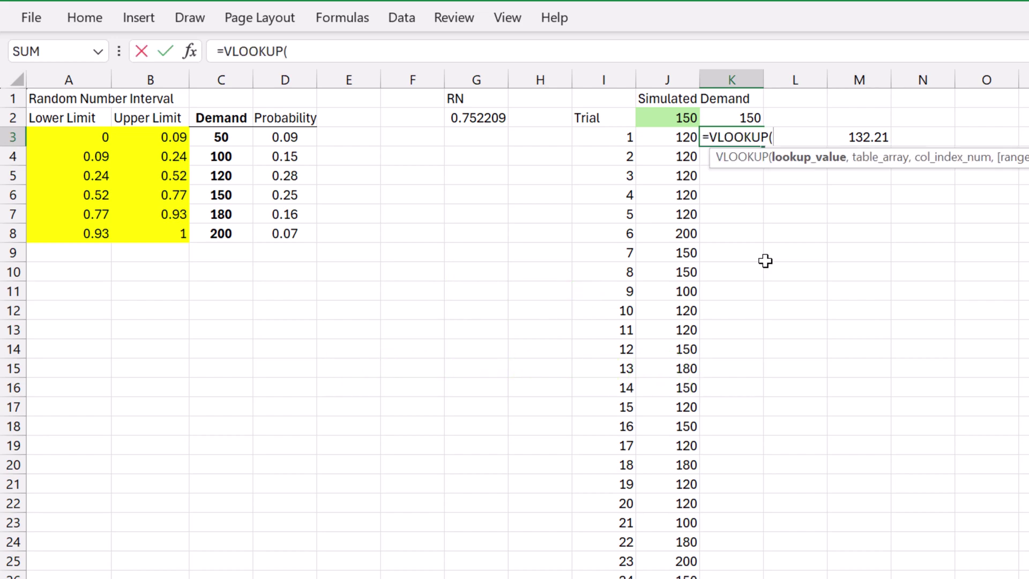
pyautogui.write('randa')
pyautogui.press('Tab')
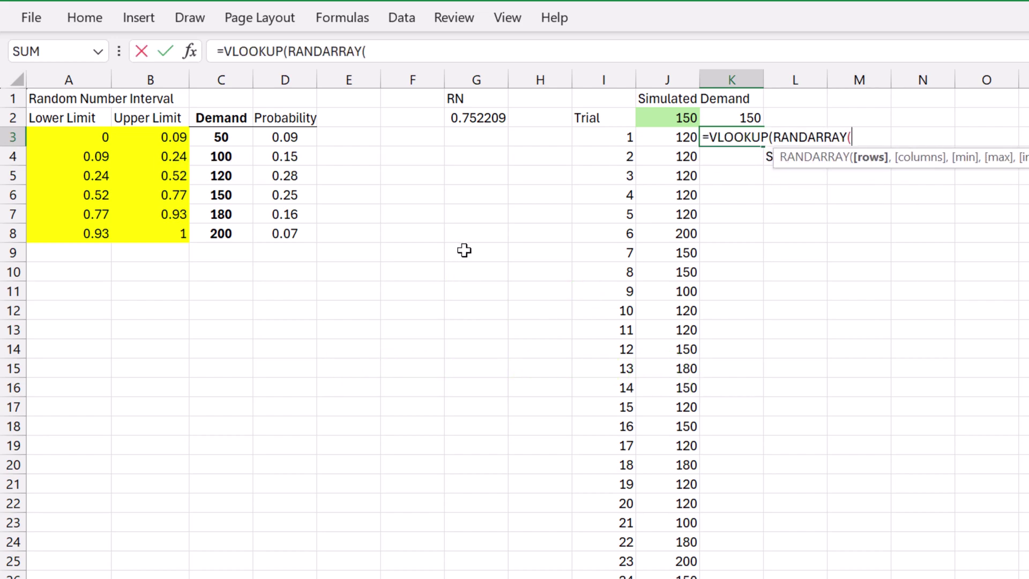
pyautogui.write('),')
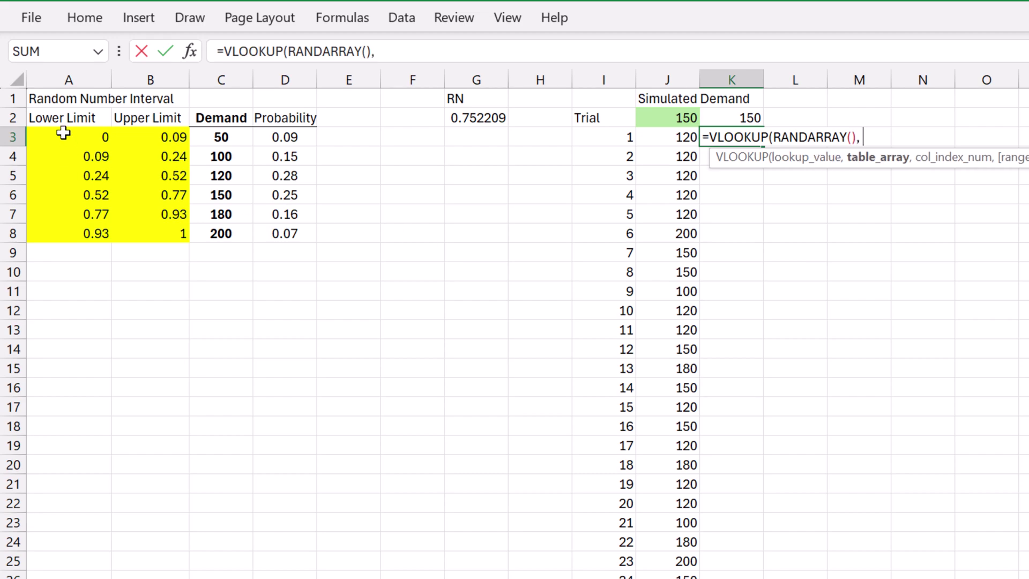
pyautogui.moveTo(56, 131)
pyautogui.mouseDown()
pyautogui.moveTo(184, 192)
pyautogui.moveTo(212, 231)
pyautogui.mouseUp()
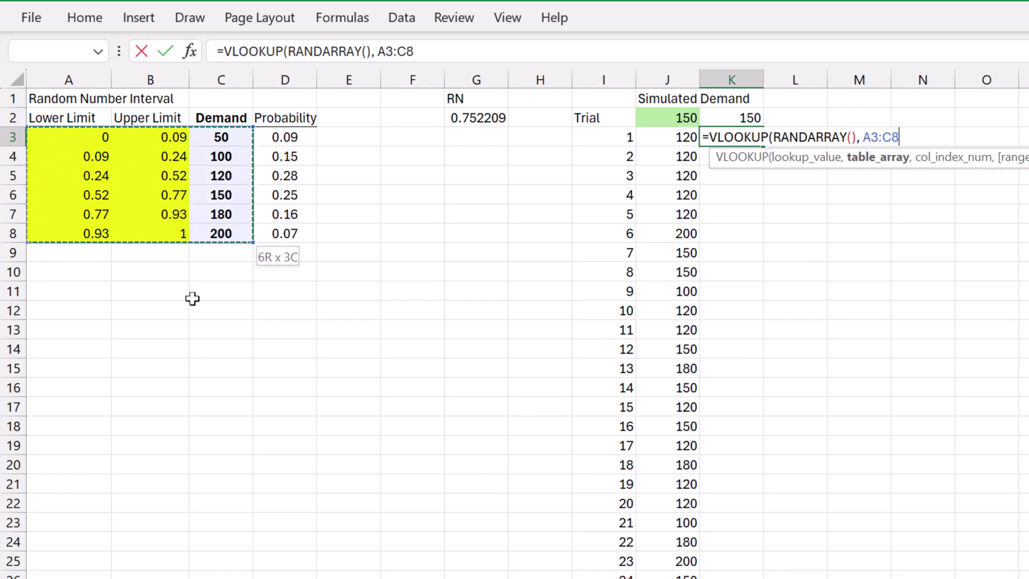
pyautogui.write(', 3')
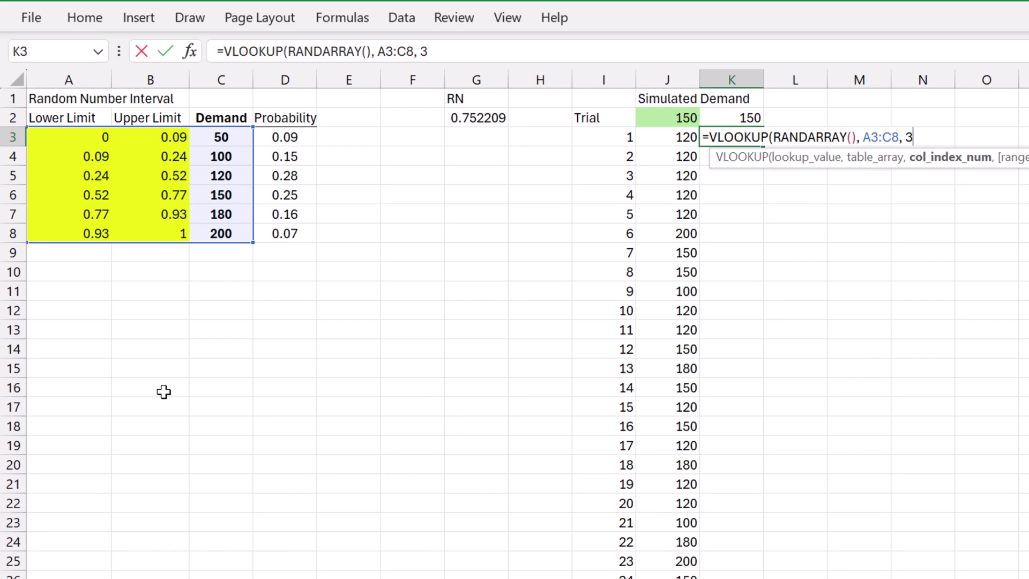
pyautogui.write(')')
pyautogui.press('Return')
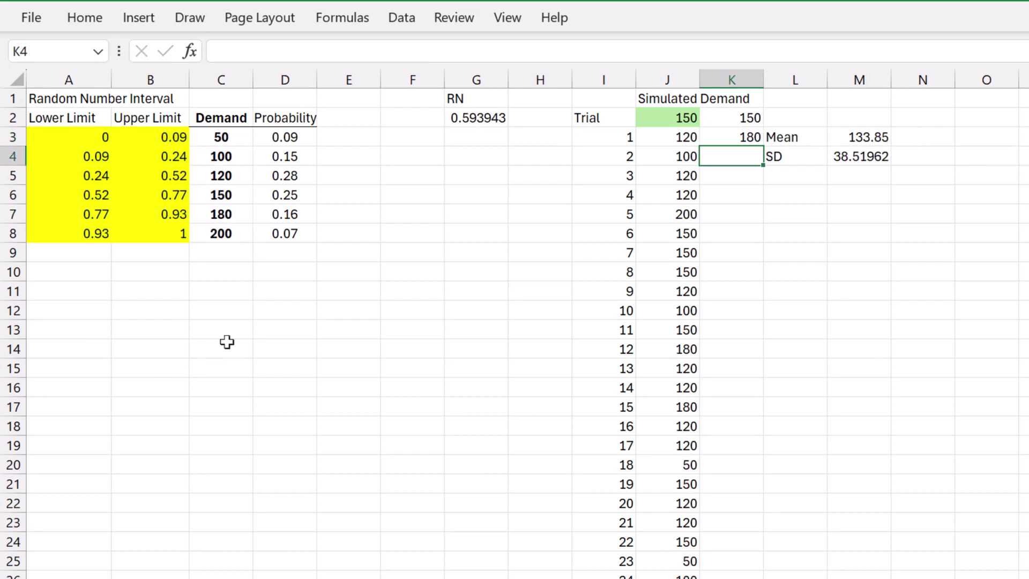
# Step: Edit RANDARRAY's argument to 1000 so K3 spills 1000 simulated demands
pyautogui.doubleClick(747, 137)
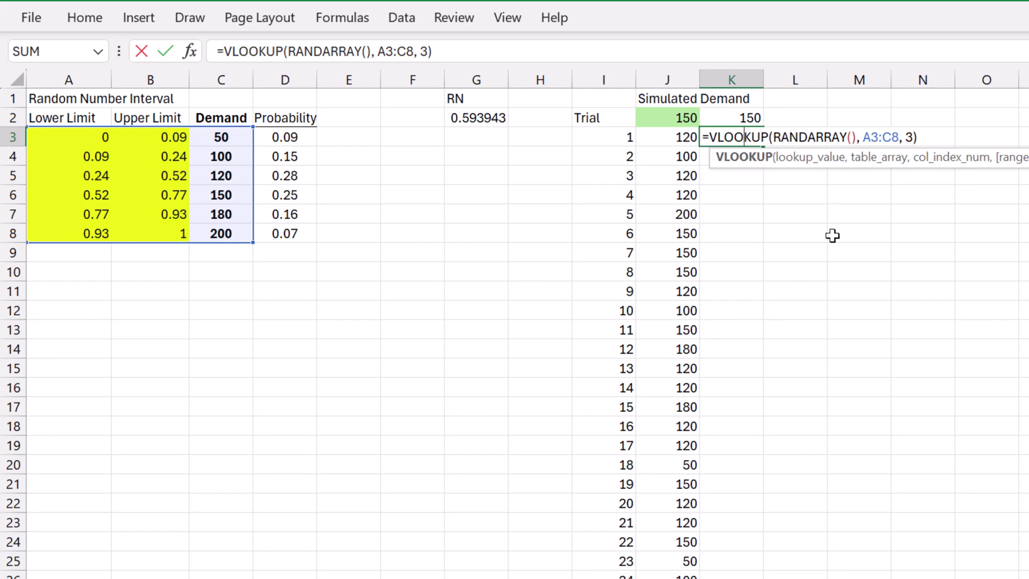
pyautogui.click(851, 138)
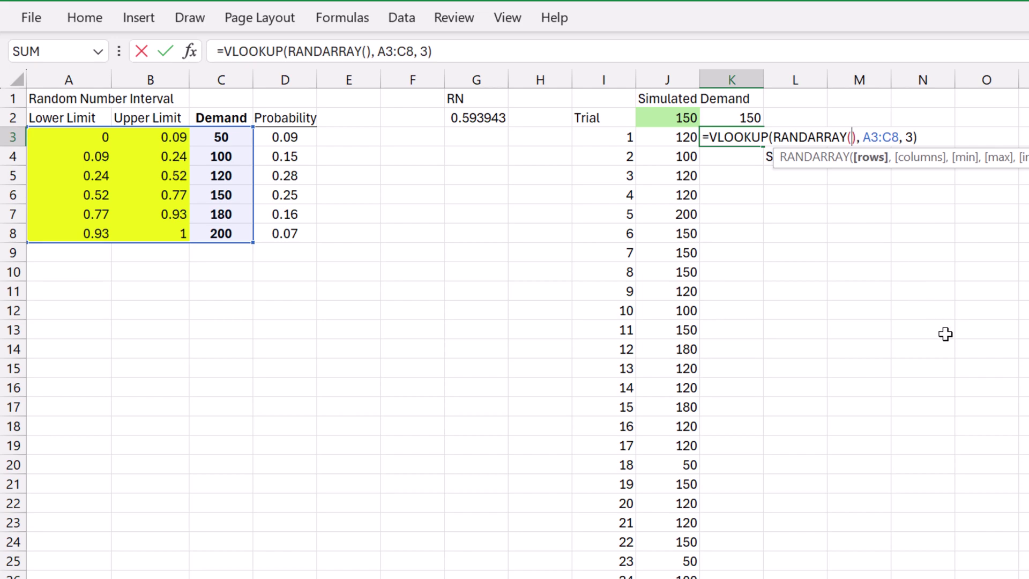
pyautogui.write('1000')
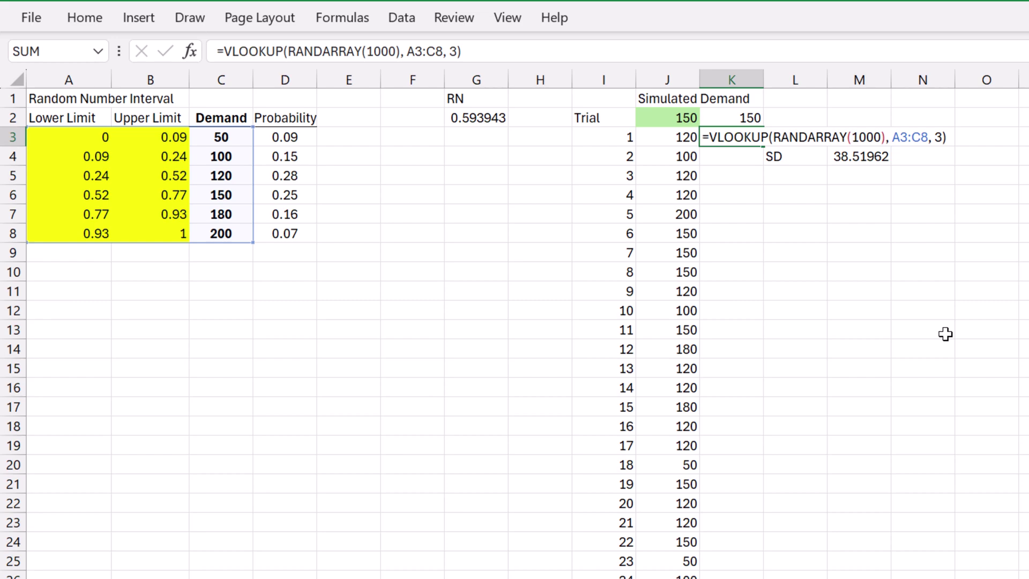
pyautogui.press('Return')
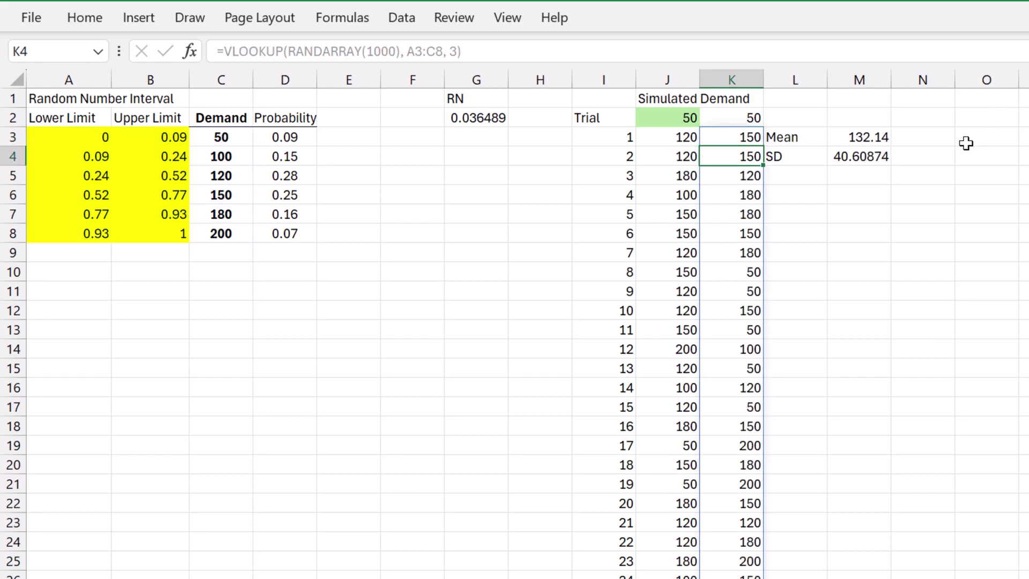
# Step: Copy the Mean and SD formulas from M3:M4 into column N for column K's demands
pyautogui.click(726, 141)
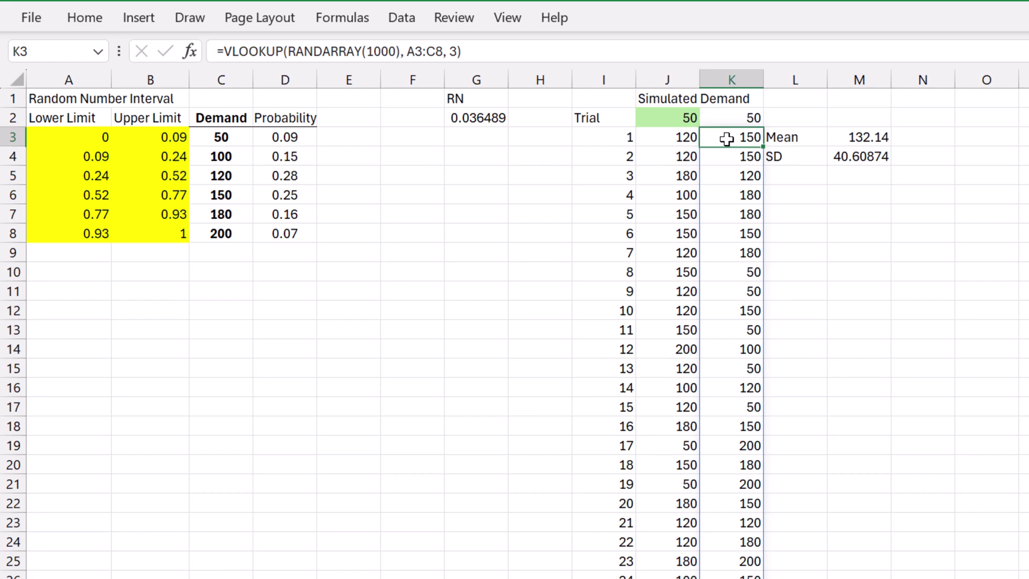
pyautogui.click(874, 141)
pyautogui.moveTo(882, 146)
pyautogui.mouseDown()
pyautogui.moveTo(893, 170)
pyautogui.moveTo(966, 167)
pyautogui.mouseUp()
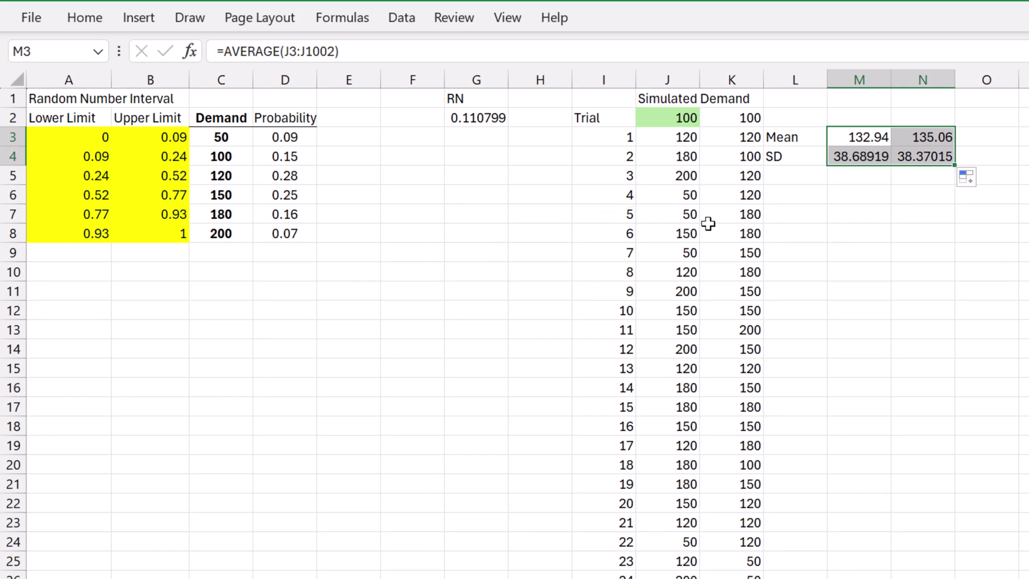
pyautogui.click(835, 196)
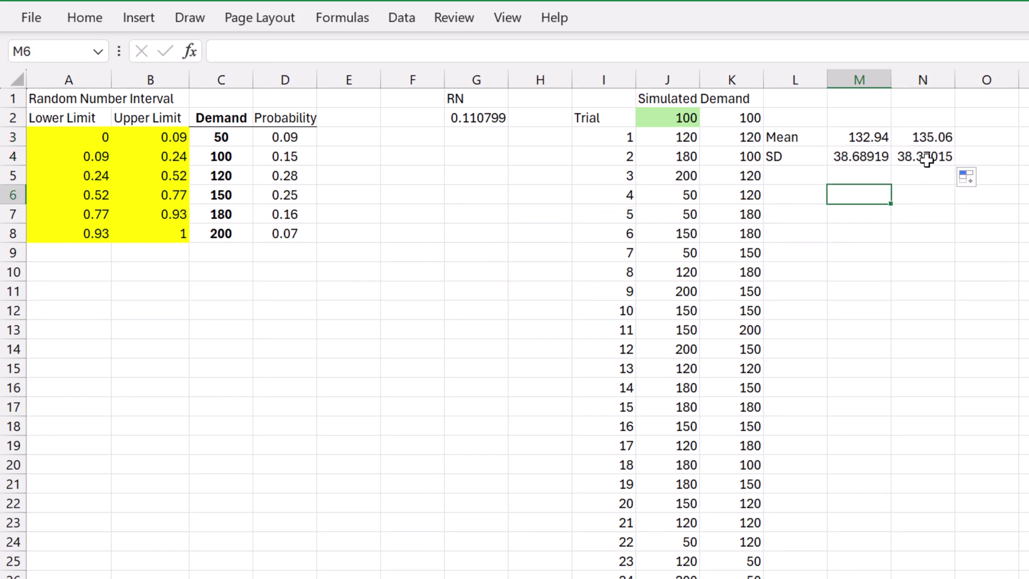